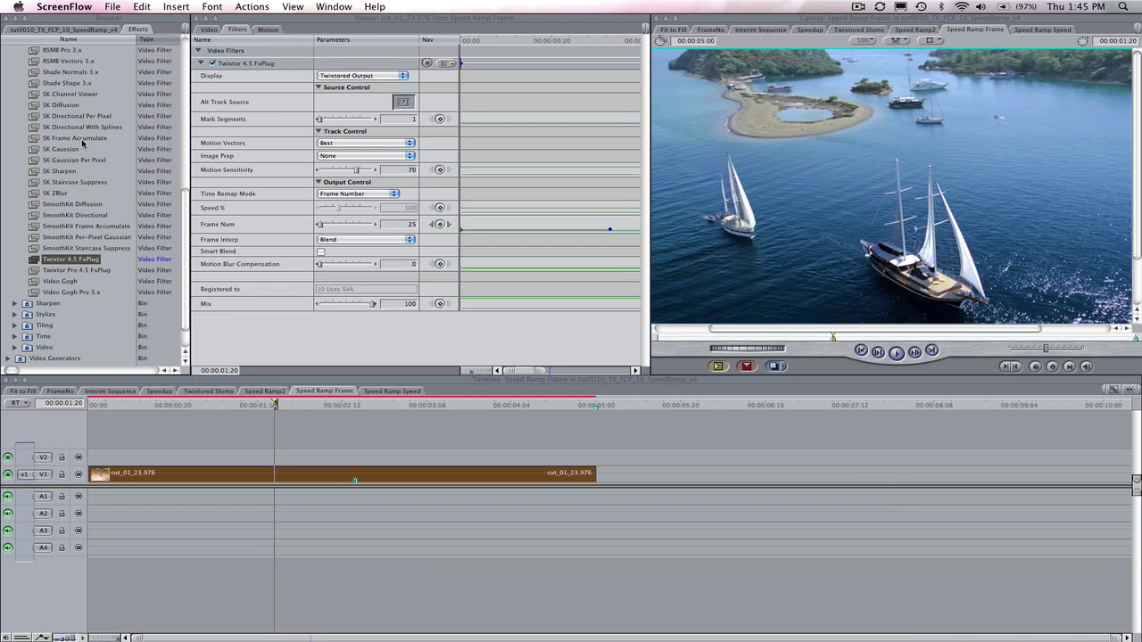
Bring Final Cut Pro forward and set Twixtor's Time Remap Mode to Frame Number.
{"action": "left_click", "coordinate": [89, 34]}
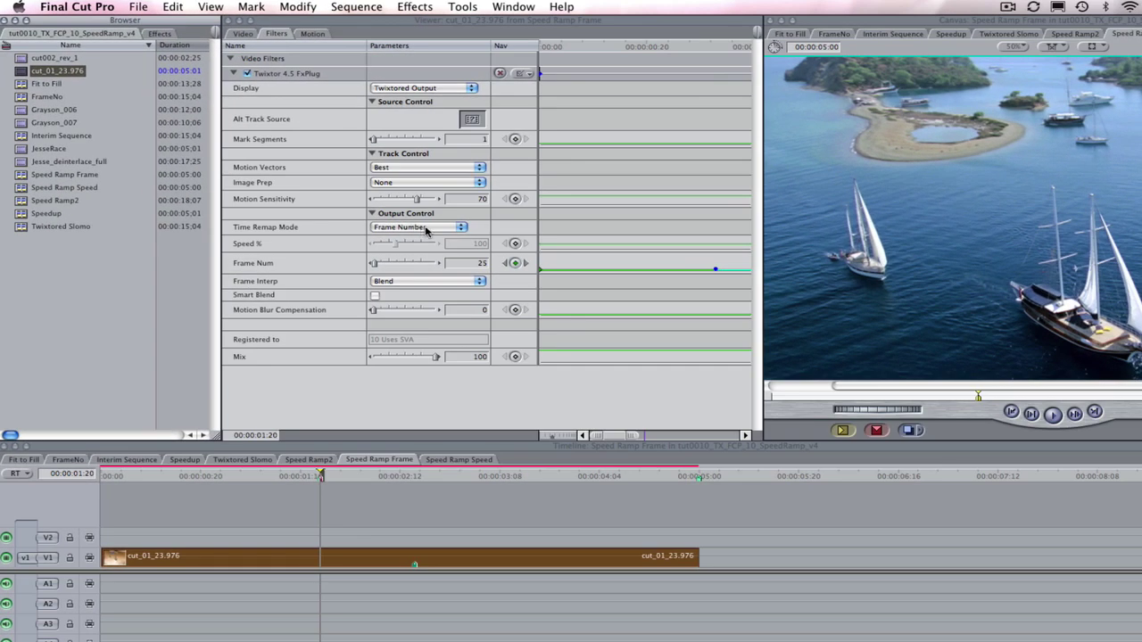
{"action": "left_click", "coordinate": [426, 229]}
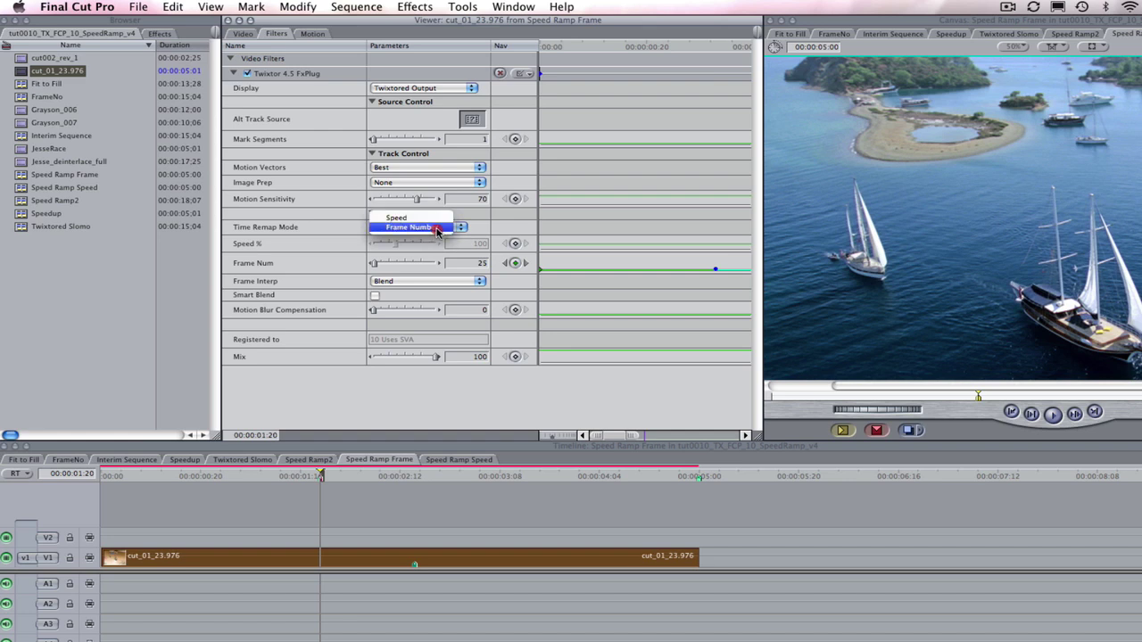
{"action": "left_click", "coordinate": [436, 230]}
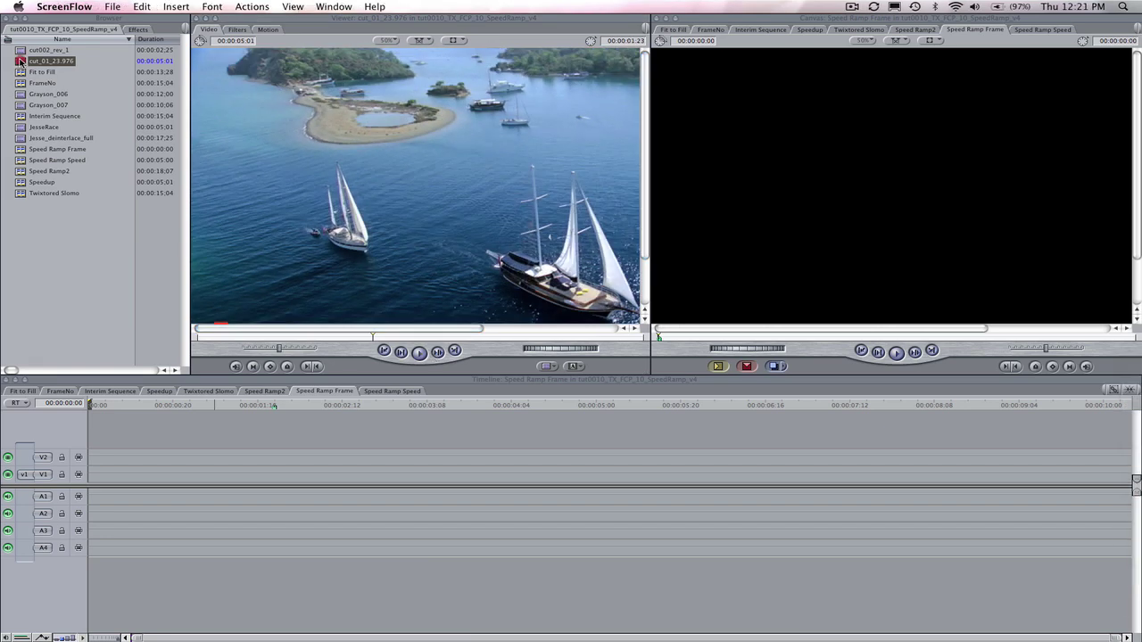
Place the cut_01_23.976 yacht clip on track V1 of the Speed Ramp Frame sequence.
{"action": "left_click_drag", "start_coordinate": [51, 60], "coordinate": [96, 477]}
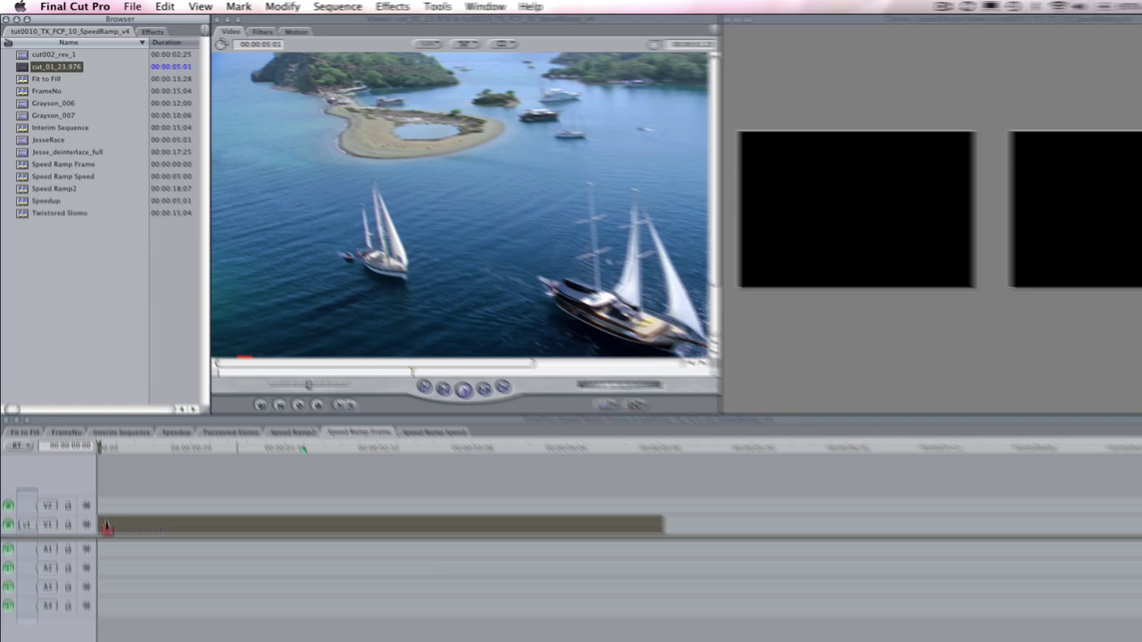
{"action": "left_click_drag", "start_coordinate": [105, 528], "coordinate": [101, 530]}
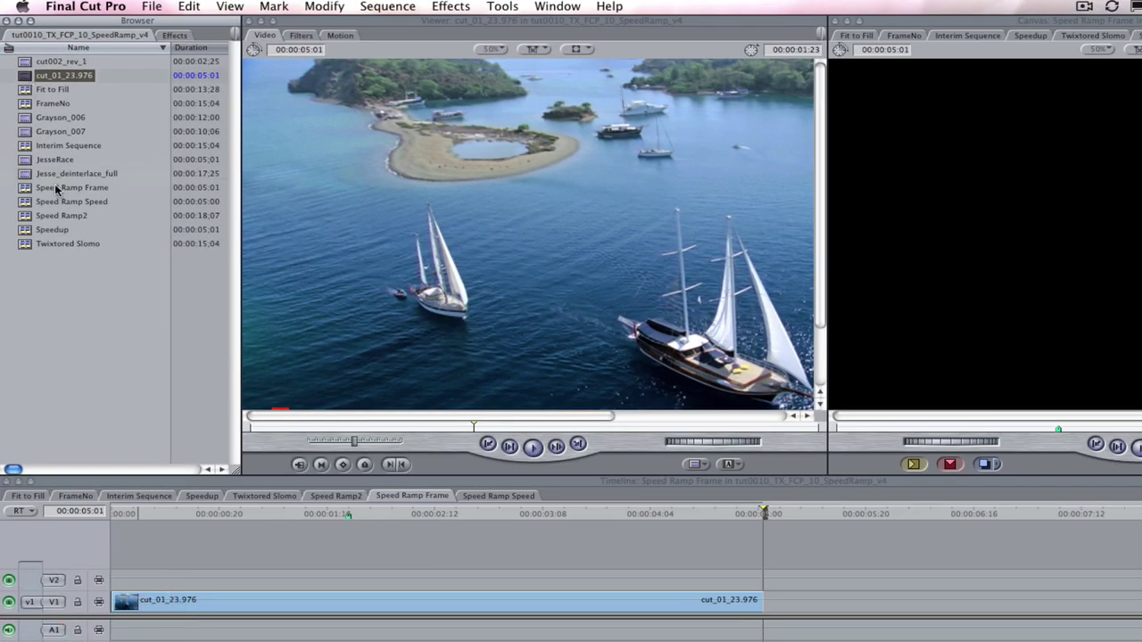
{"action": "left_click", "coordinate": [406, 505]}
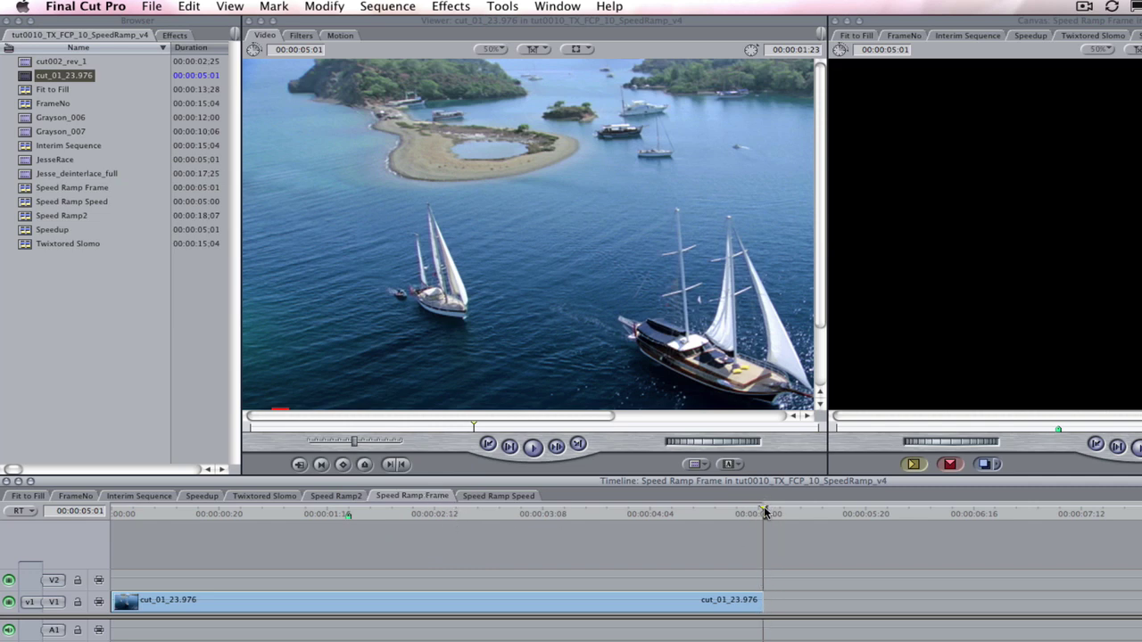
Apply Twixtor 4.5 FxPlug to the yacht clip and show its Filters settings.
{"action": "left_click", "coordinate": [174, 35]}
{"action": "left_click_drag", "start_coordinate": [85, 329], "coordinate": [220, 603]}
{"action": "left_click", "coordinate": [296, 605]}
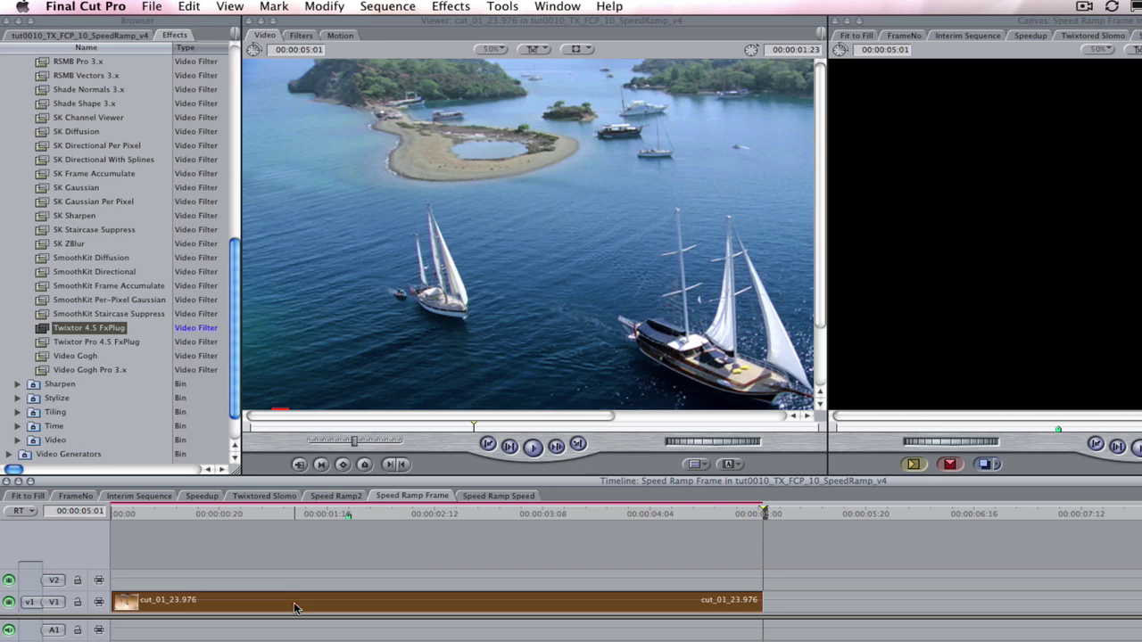
{"action": "double_click", "coordinate": [279, 596]}
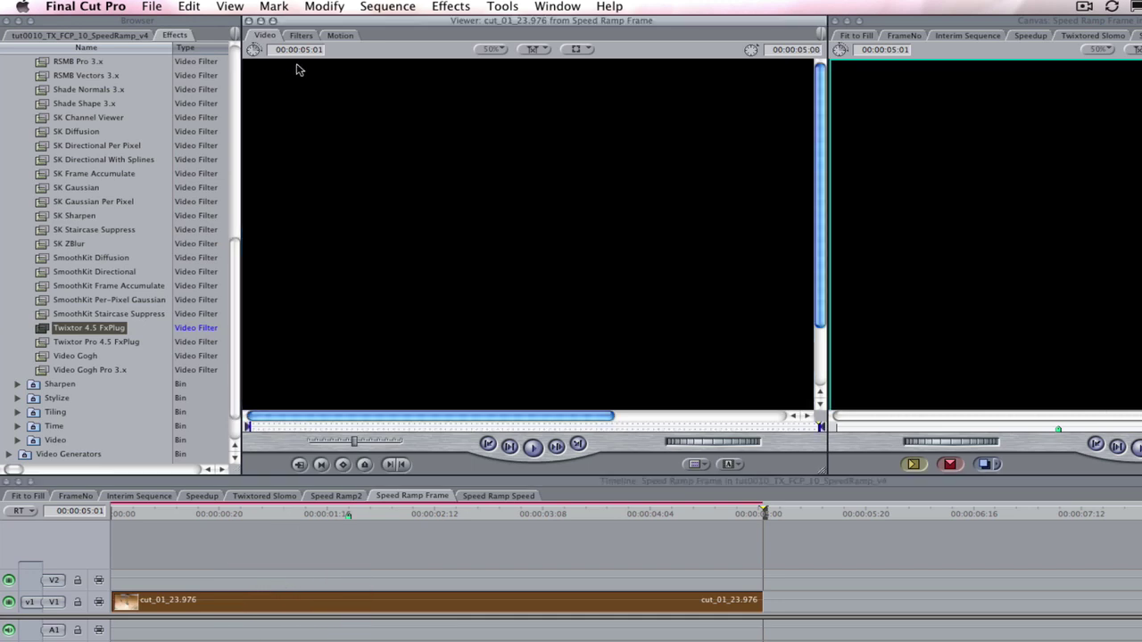
{"action": "left_click", "coordinate": [301, 36]}
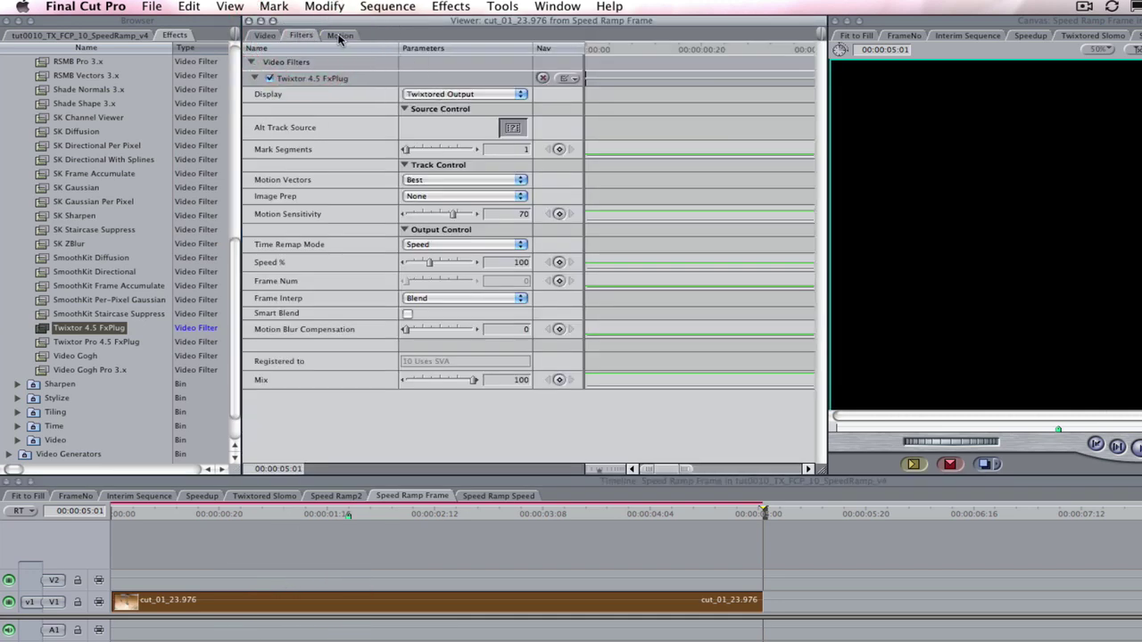
Set Twixtor's Display to Source and its Time Remap Mode to Frame Number.
{"action": "left_click", "coordinate": [452, 94]}
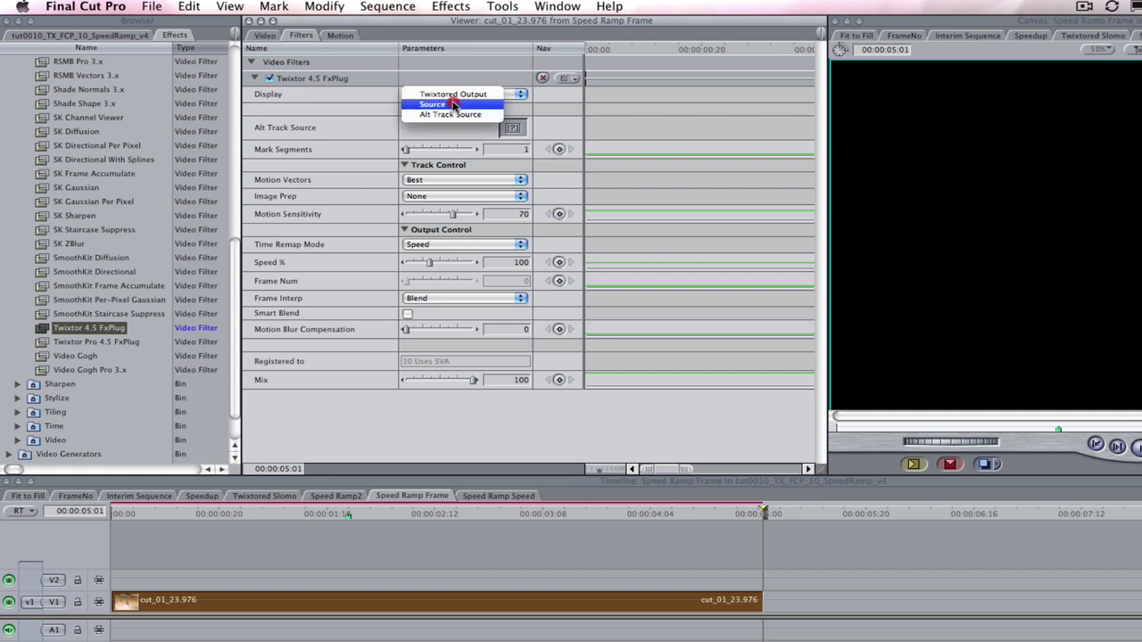
{"action": "left_click", "coordinate": [457, 103]}
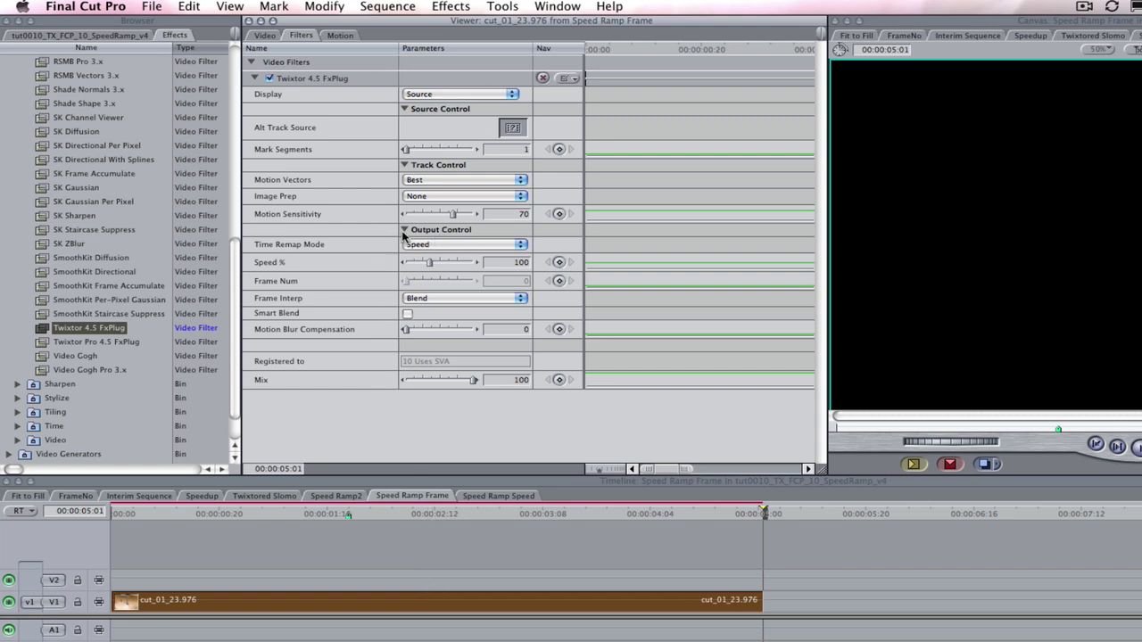
{"action": "left_click", "coordinate": [470, 246]}
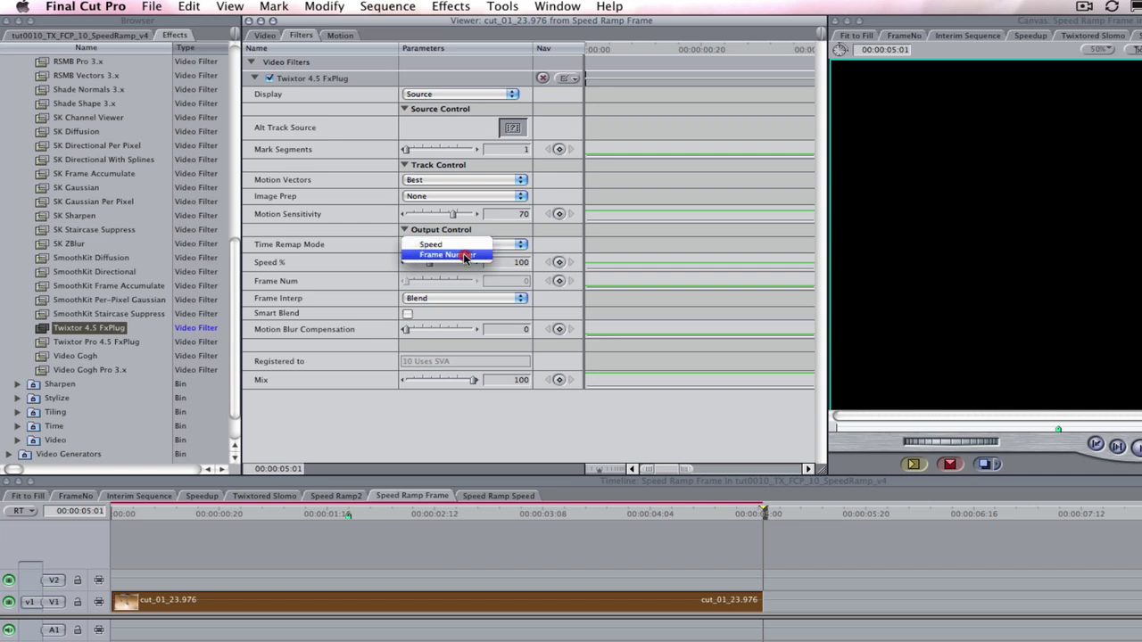
{"action": "left_click", "coordinate": [465, 256]}
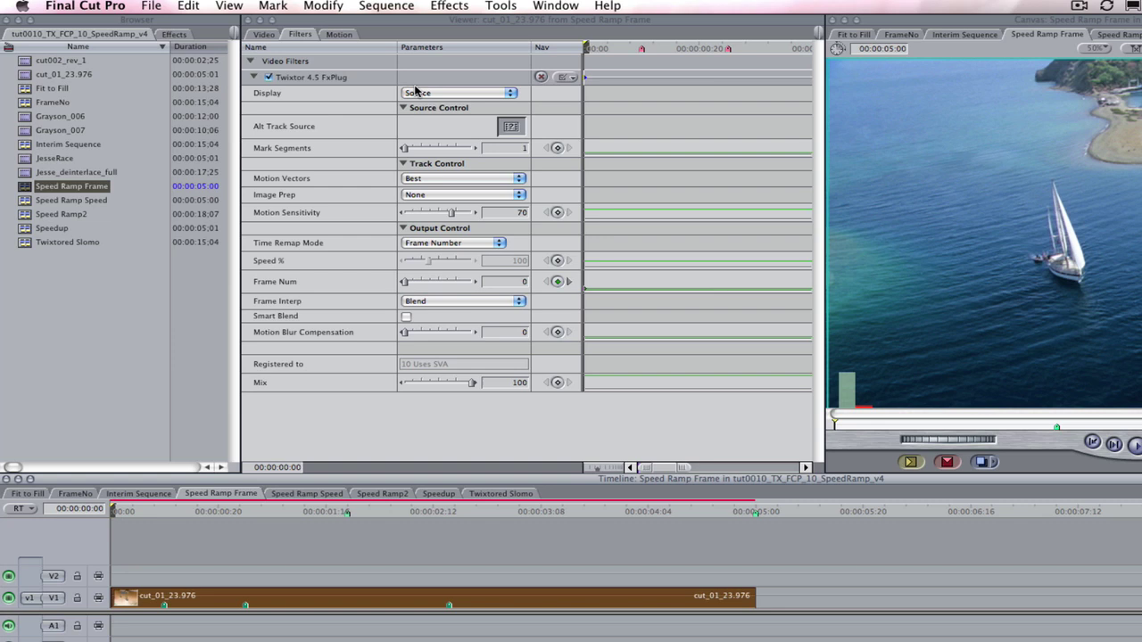
Add a Frame Num keyframe at the clip start, then move the playhead to 00:00:00:10.
{"action": "left_click", "coordinate": [517, 284]}
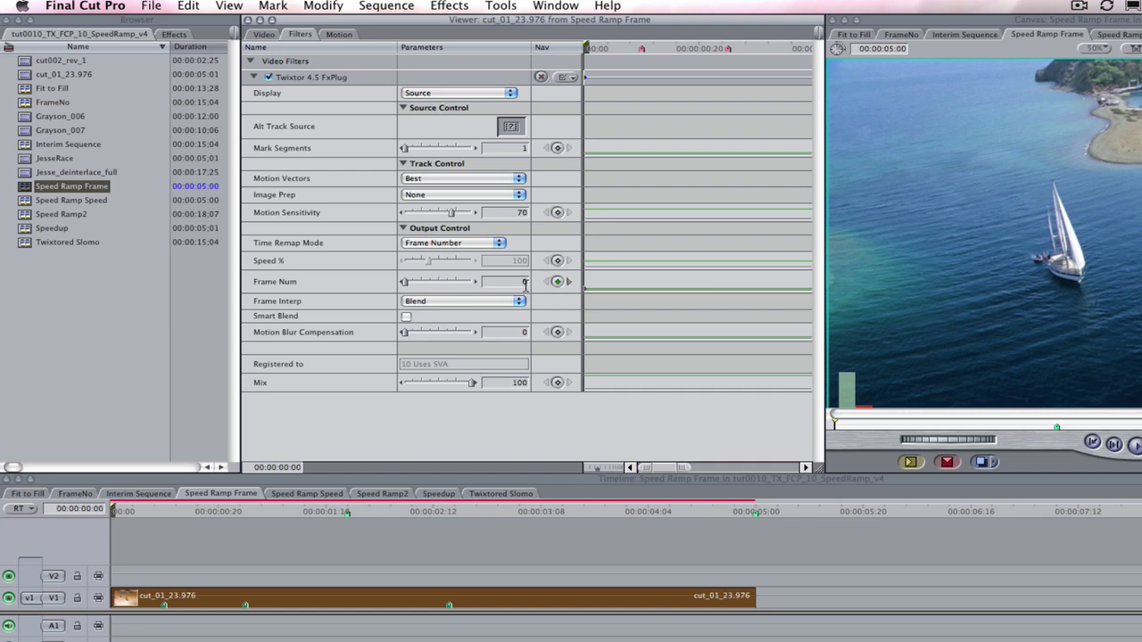
{"action": "left_click", "coordinate": [558, 282]}
{"action": "left_click", "coordinate": [116, 507]}
{"action": "left_click_drag", "start_coordinate": [116, 508], "coordinate": [265, 519]}
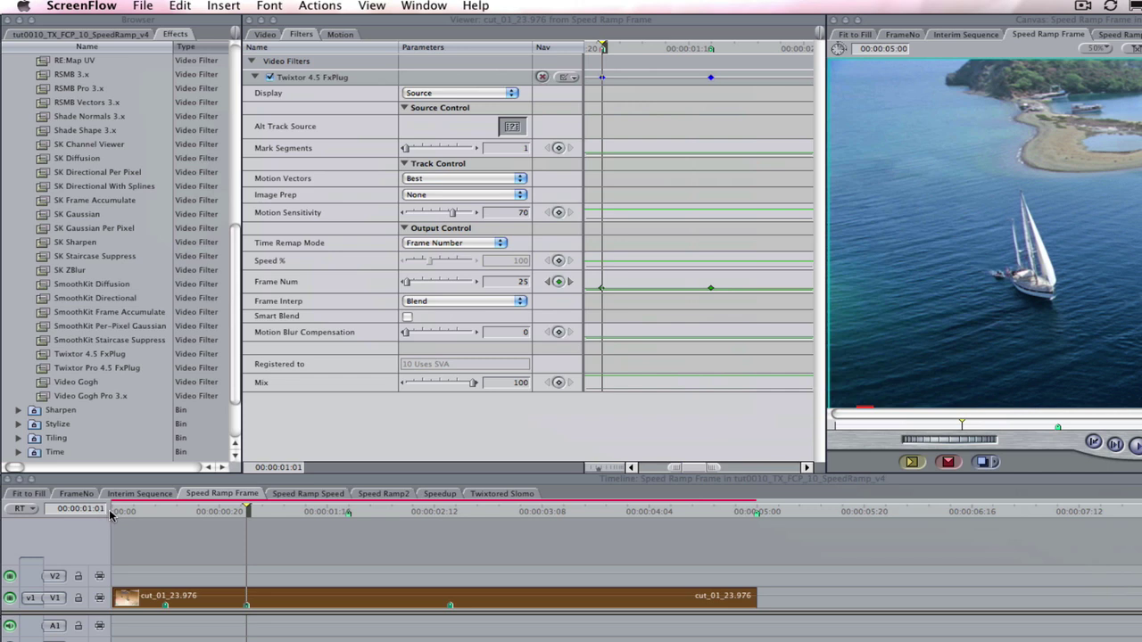
{"action": "left_click", "coordinate": [102, 512]}
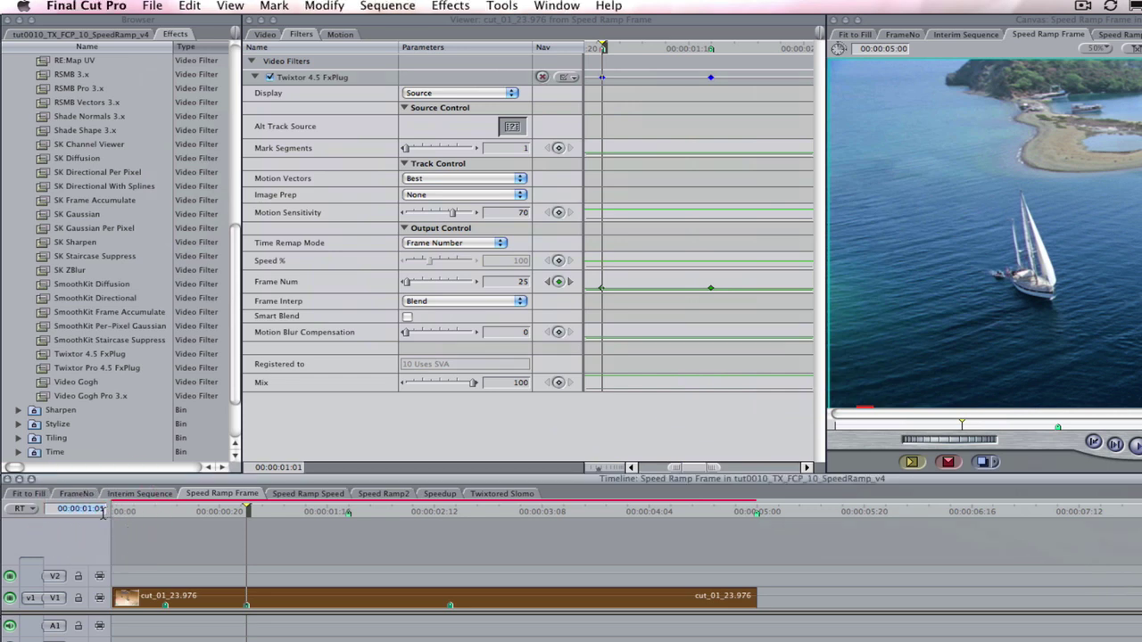
{"action": "right_click", "coordinate": [106, 511]}
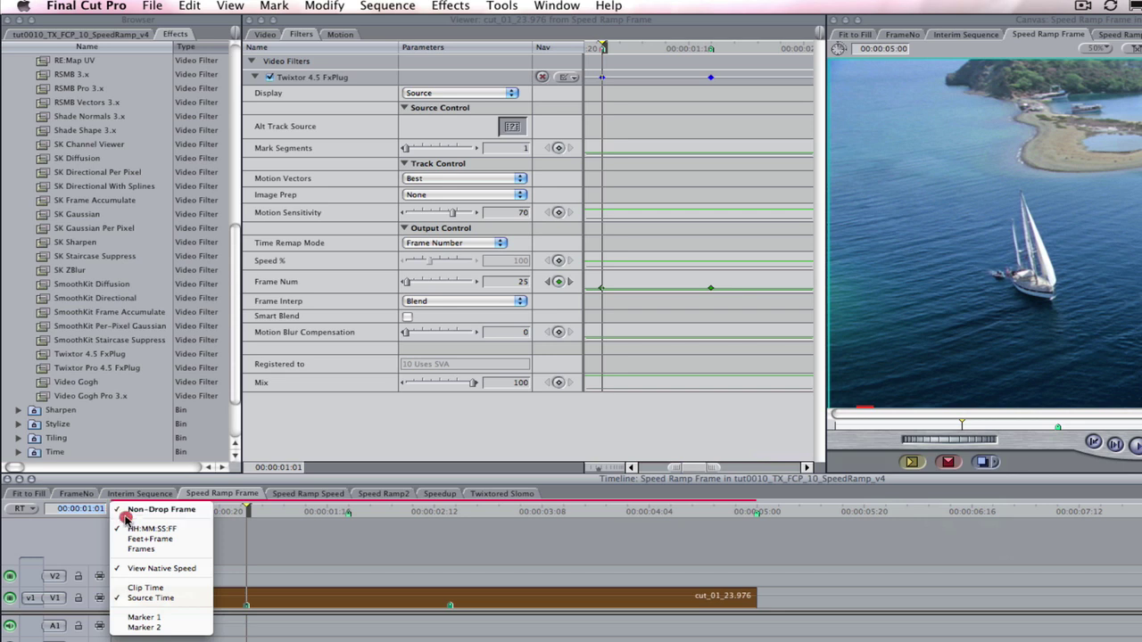
{"action": "left_click", "coordinate": [139, 548]}
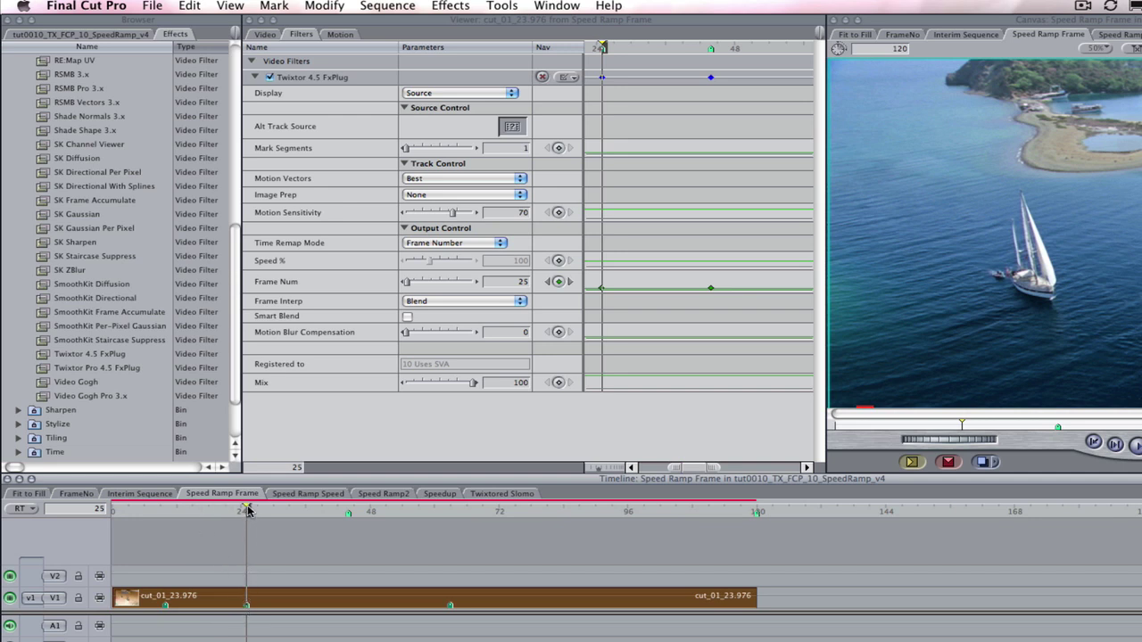
{"action": "right_click", "coordinate": [110, 505]}
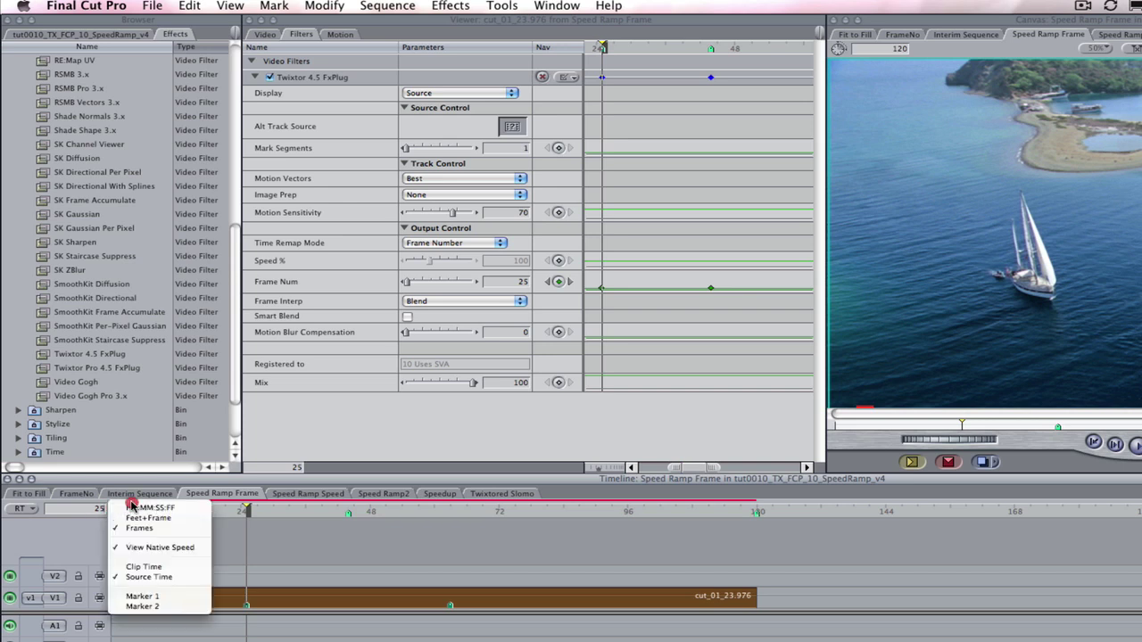
{"action": "left_click", "coordinate": [134, 508]}
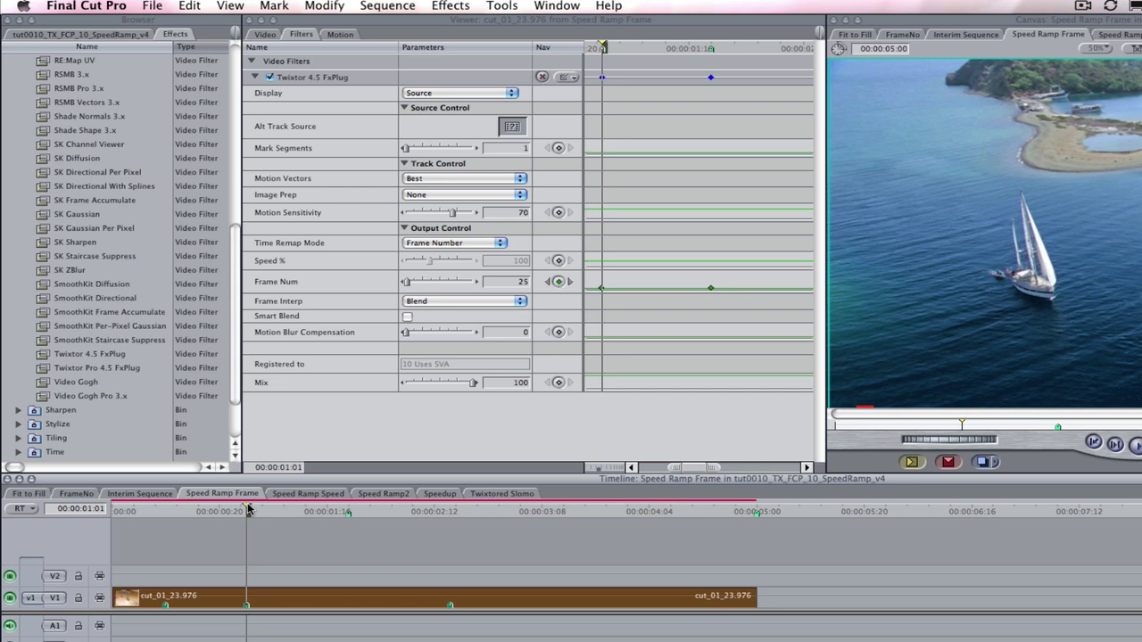
Move the playhead to 00:00:01:20 and select the Frame Num field.
{"action": "left_click_drag", "start_coordinate": [248, 509], "coordinate": [349, 513]}
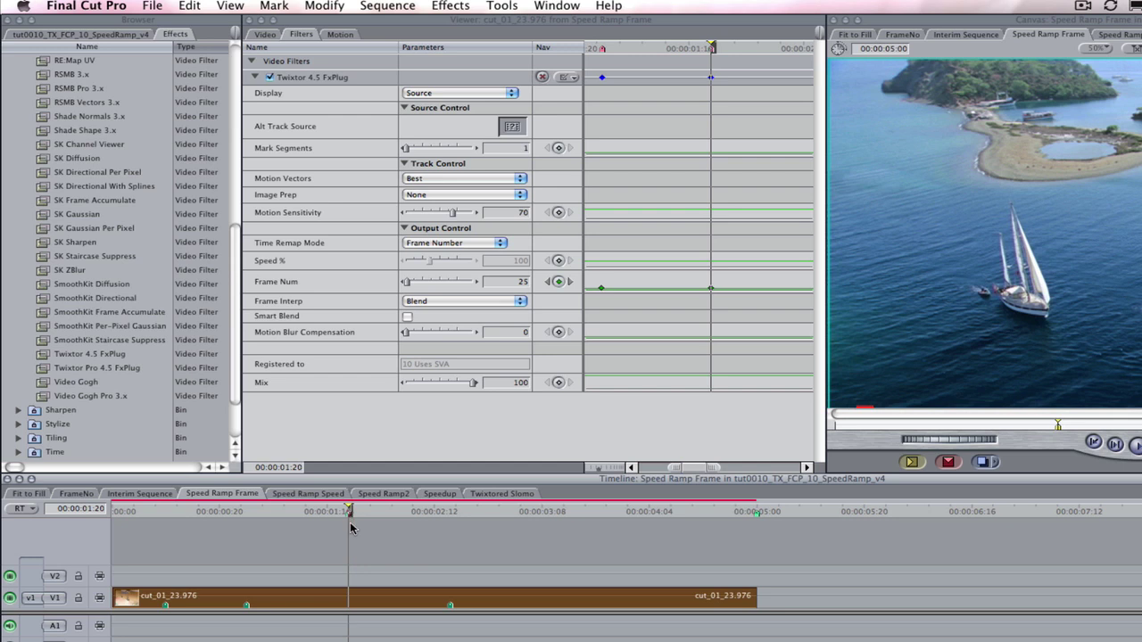
{"action": "left_click", "coordinate": [513, 283]}
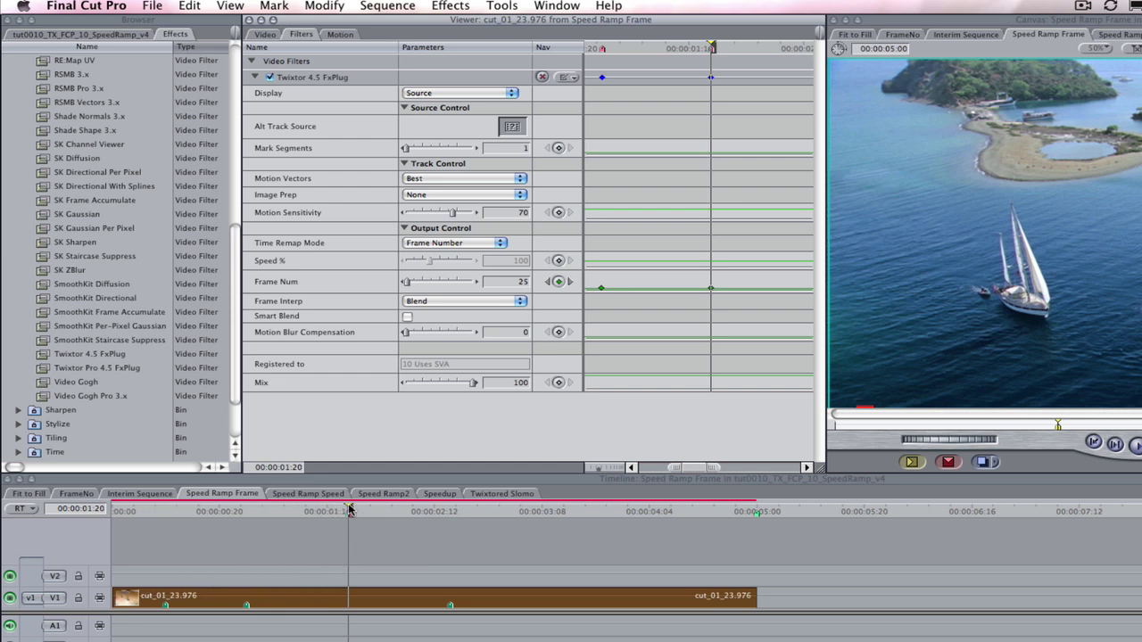
Switch the sequence time display to frame counts and back to hours:minutes:seconds:frames timecode.
{"action": "left_click_drag", "start_coordinate": [349, 509], "coordinate": [163, 554]}
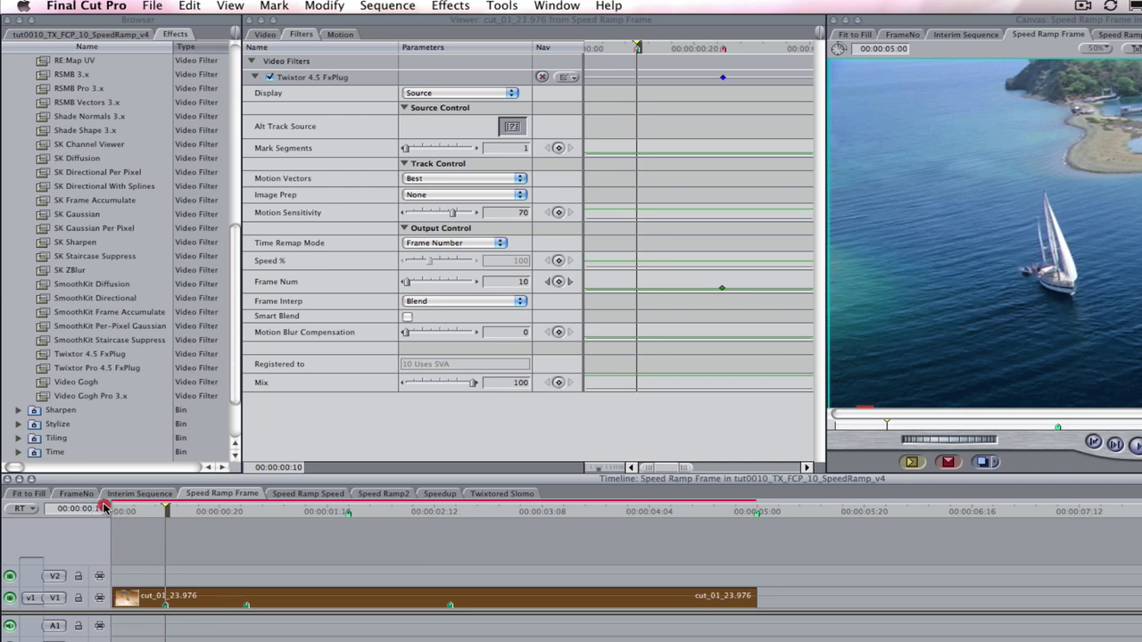
{"action": "left_click", "coordinate": [83, 508]}
{"action": "right_click", "coordinate": [83, 508]}
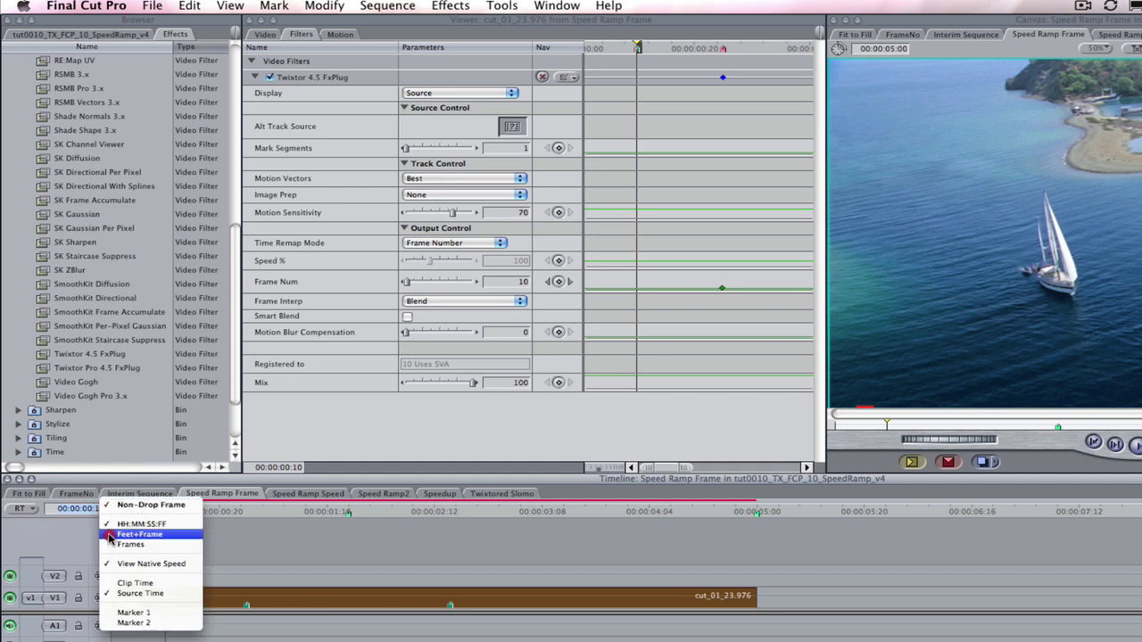
{"action": "left_click", "coordinate": [107, 539]}
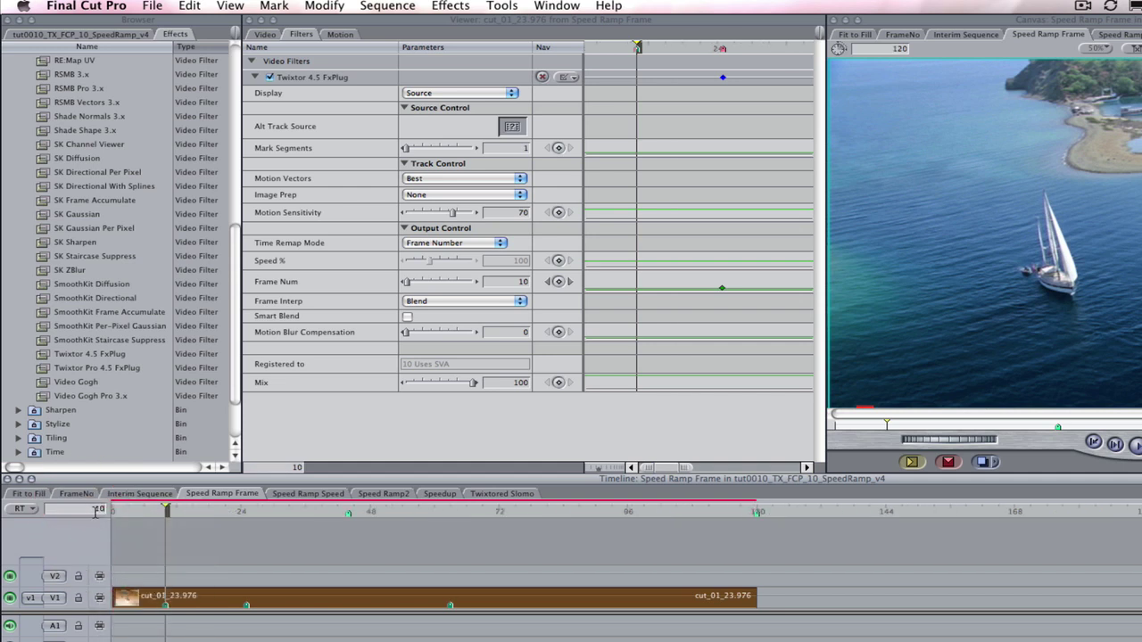
{"action": "right_click", "coordinate": [95, 510]}
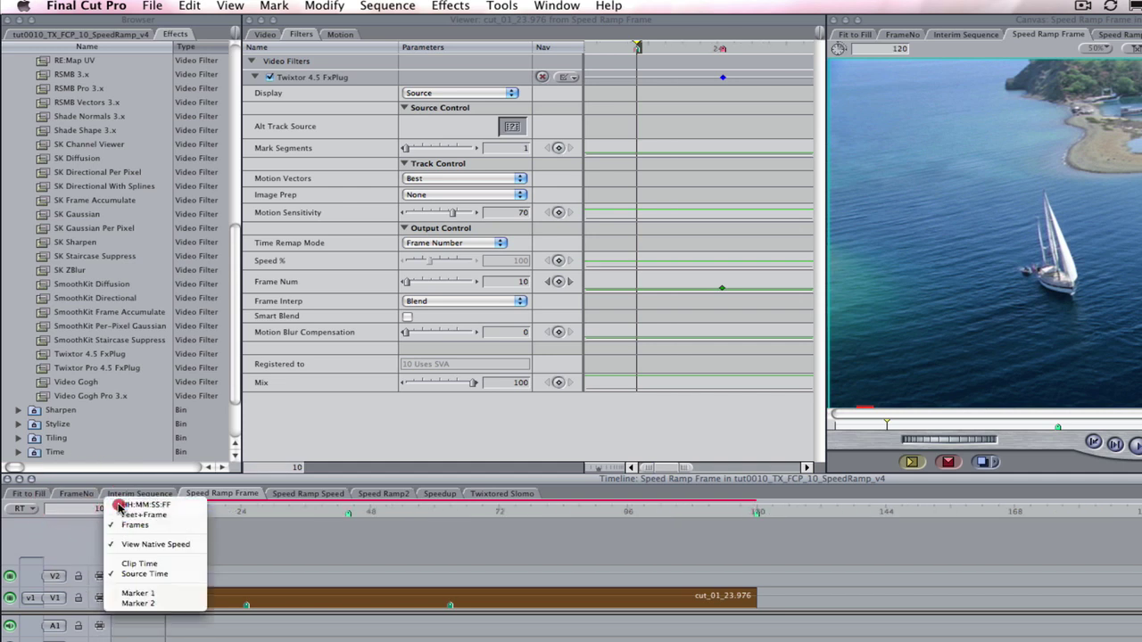
{"action": "left_click", "coordinate": [121, 506]}
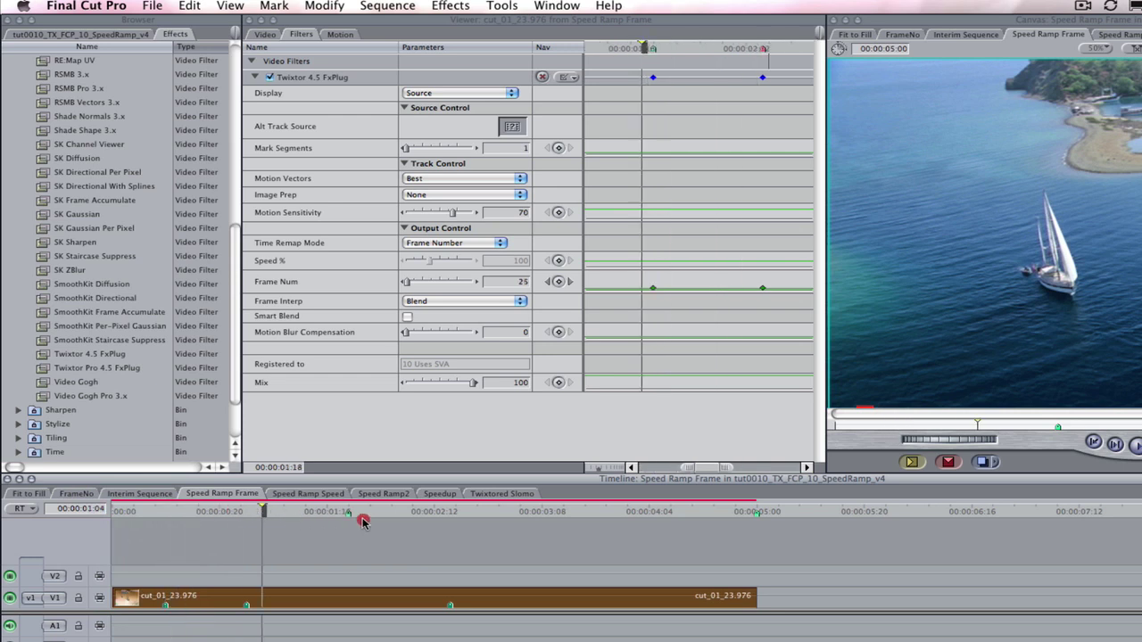
Set a Frame Num keyframe of 10 at 00:00:02:15.
{"action": "left_click_drag", "start_coordinate": [363, 522], "coordinate": [451, 517]}
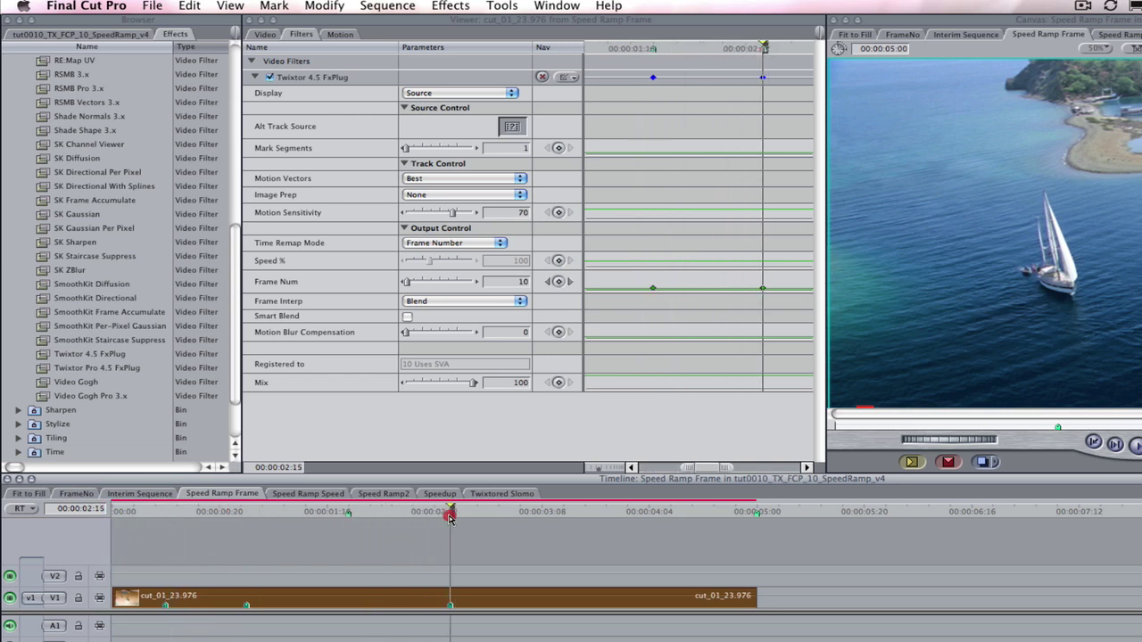
{"action": "left_click", "coordinate": [523, 281]}
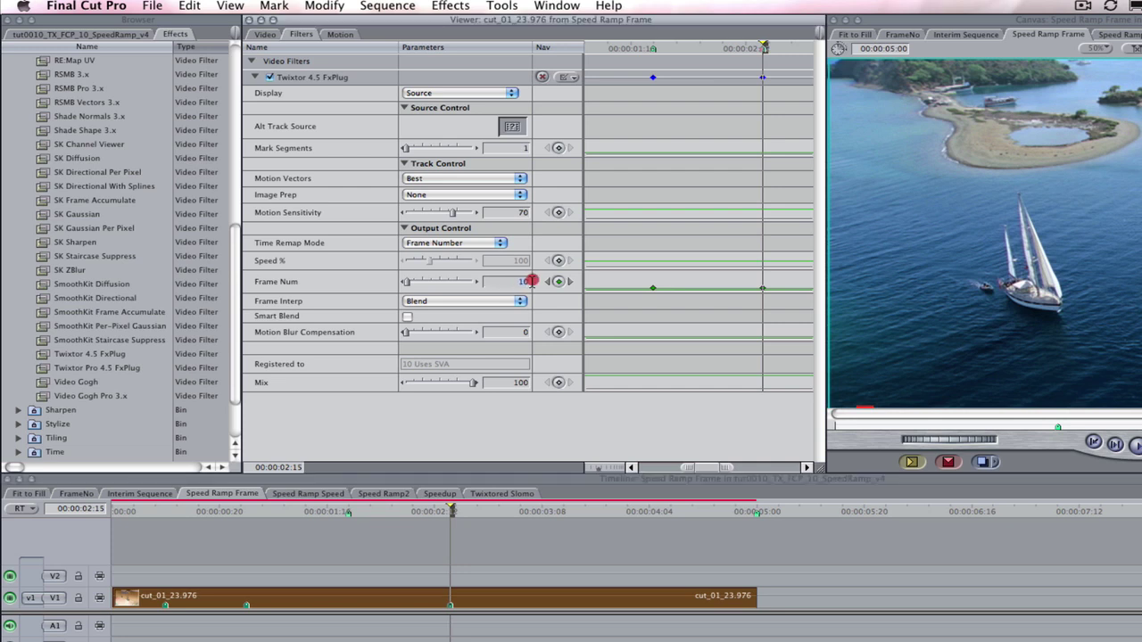
{"action": "type", "text": "1"}
Set a Frame Num keyframe of 120 at the clip end, 00:00:05:00.
{"action": "left_click_drag", "start_coordinate": [452, 509], "coordinate": [757, 537]}
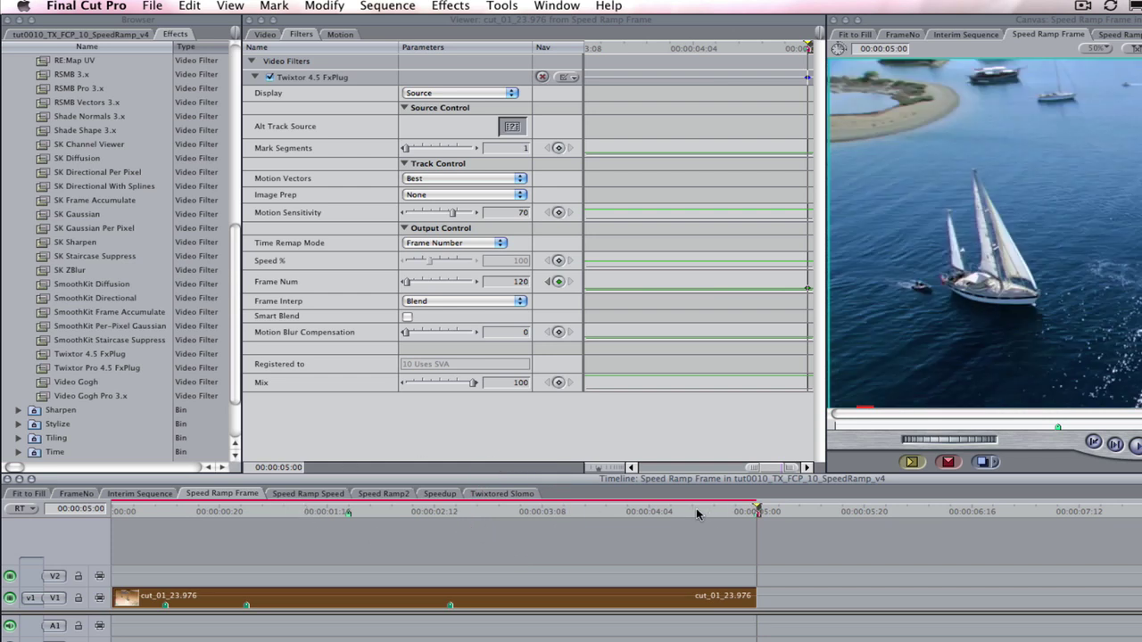
{"action": "left_click", "coordinate": [508, 282]}
{"action": "type", "text": "12"}
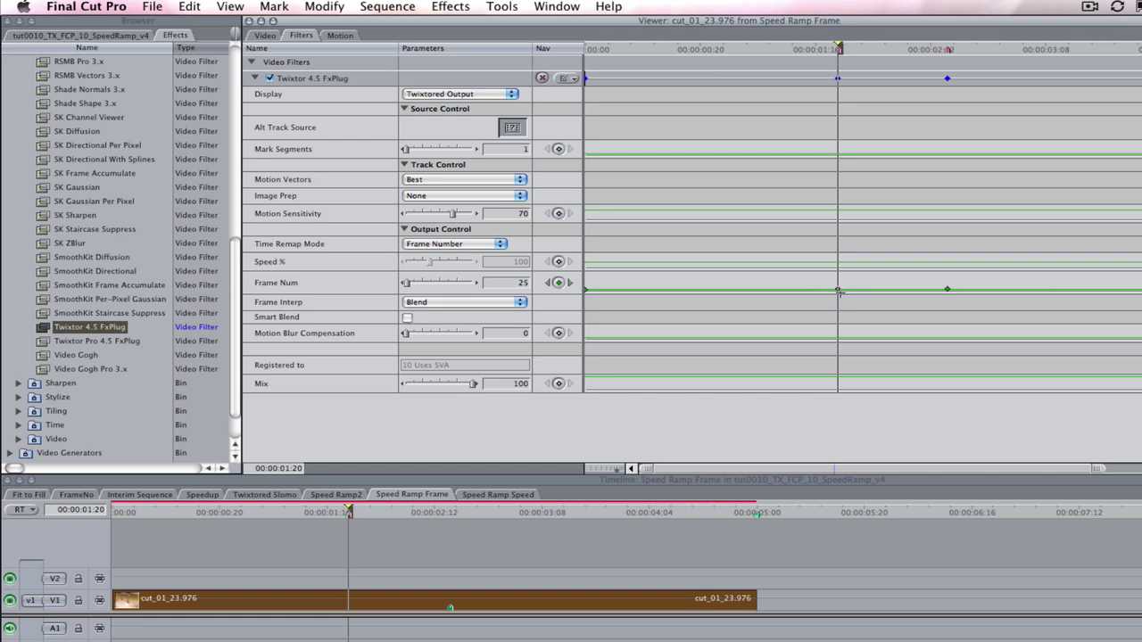
Make the Frame Num keyframe of 25 at 00:00:01:20 Smooth.
{"action": "right_click", "coordinate": [839, 290]}
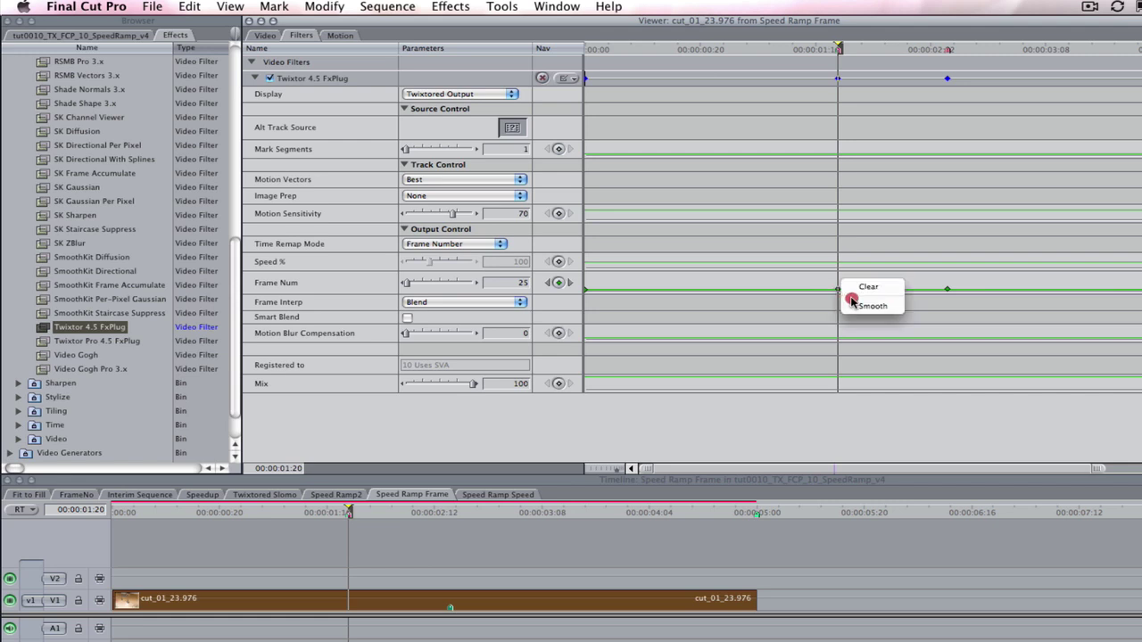
{"action": "left_click", "coordinate": [861, 306]}
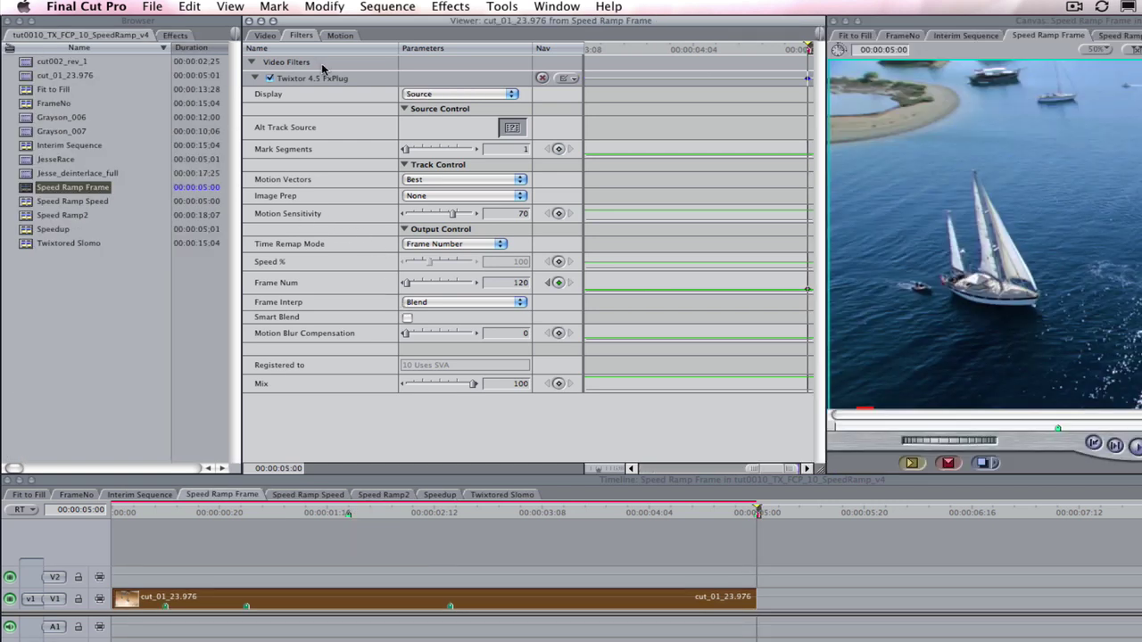
Switch Twixtor's Display from Source to Twixtored Output.
{"action": "left_click", "coordinate": [446, 95]}
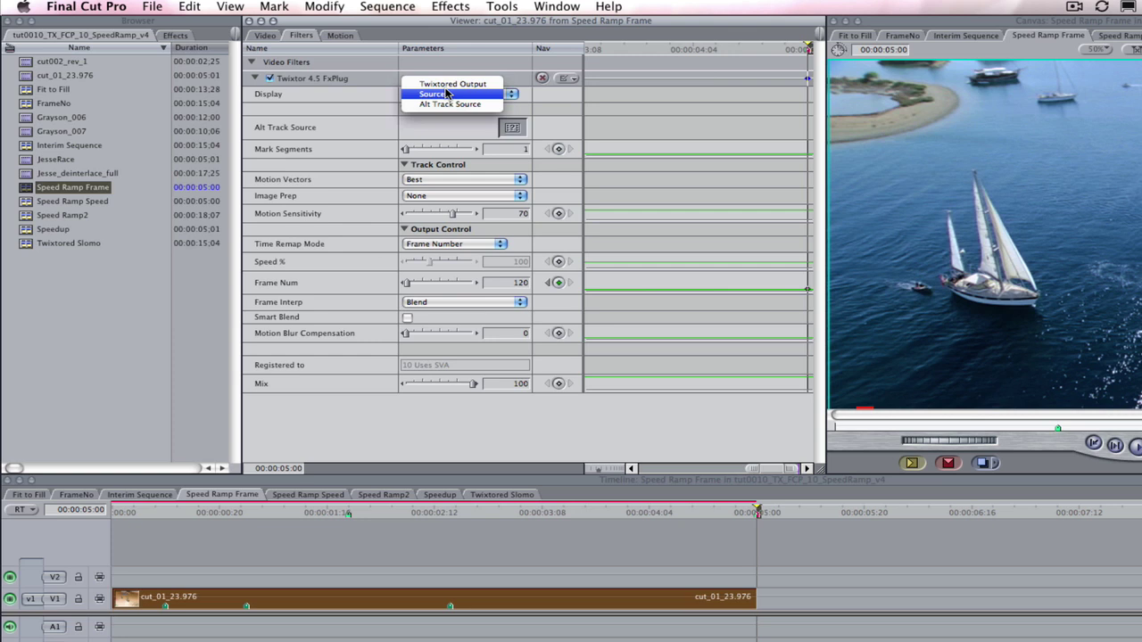
{"action": "left_click", "coordinate": [428, 72]}
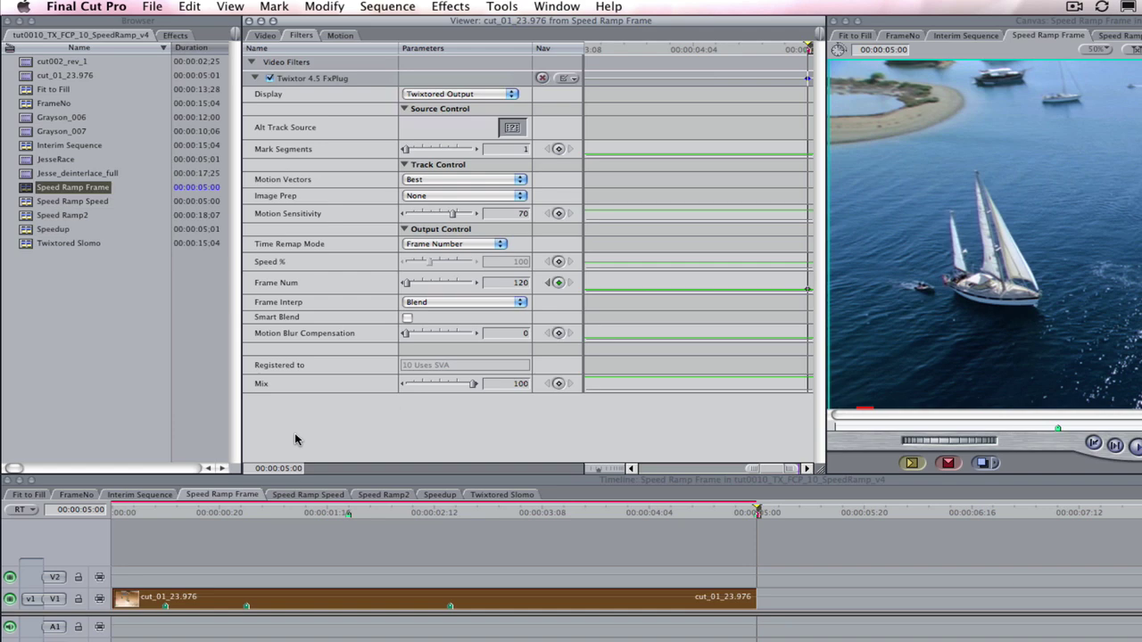
Render all video in the Speed Ramp Frame sequence with Sequence > Render All > Video.
{"action": "left_click", "coordinate": [306, 6]}
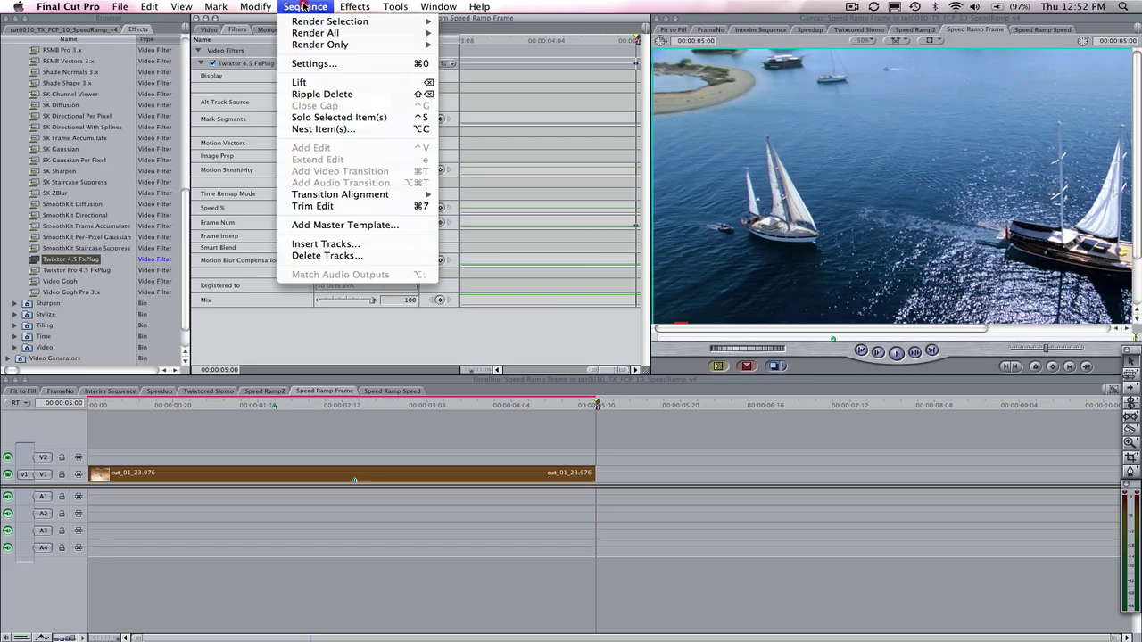
{"action": "mouse_move", "coordinate": [306, 34]}
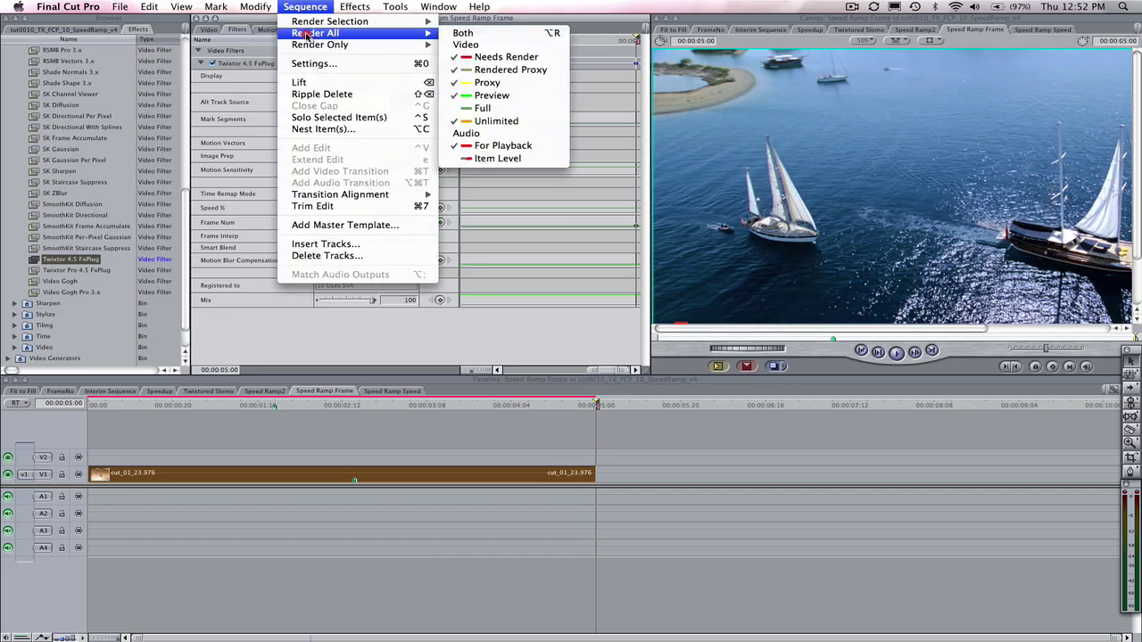
{"action": "left_click", "coordinate": [467, 44]}
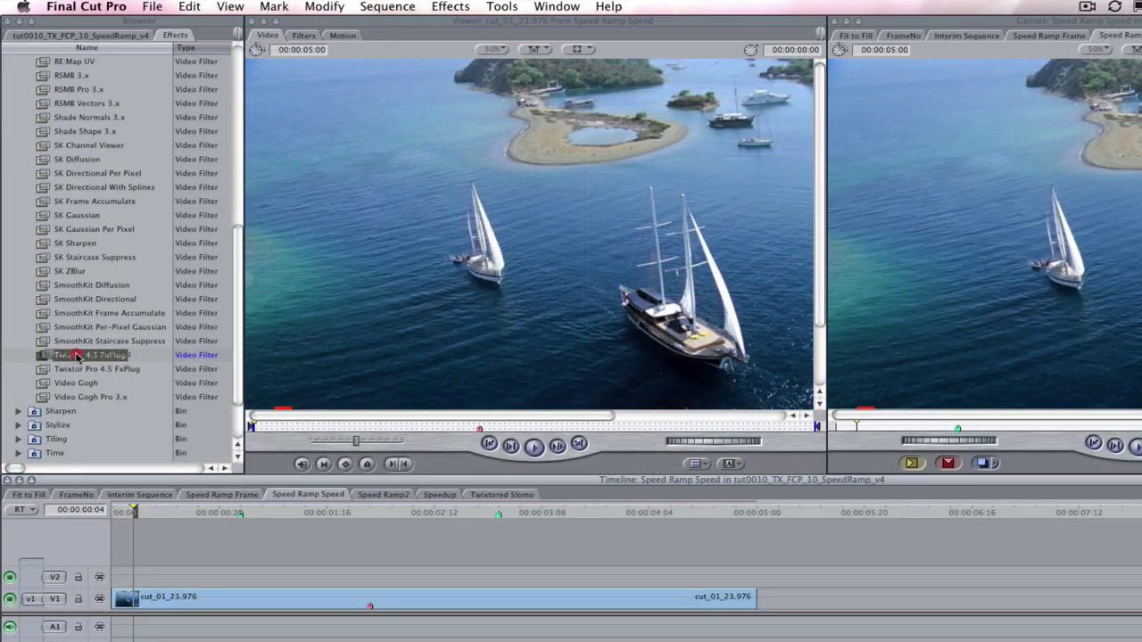
Apply Twixtor 4.5 FxPlug to the V1 clip and show its filter settings in the Viewer.
{"action": "left_click_drag", "start_coordinate": [89, 354], "coordinate": [204, 599]}
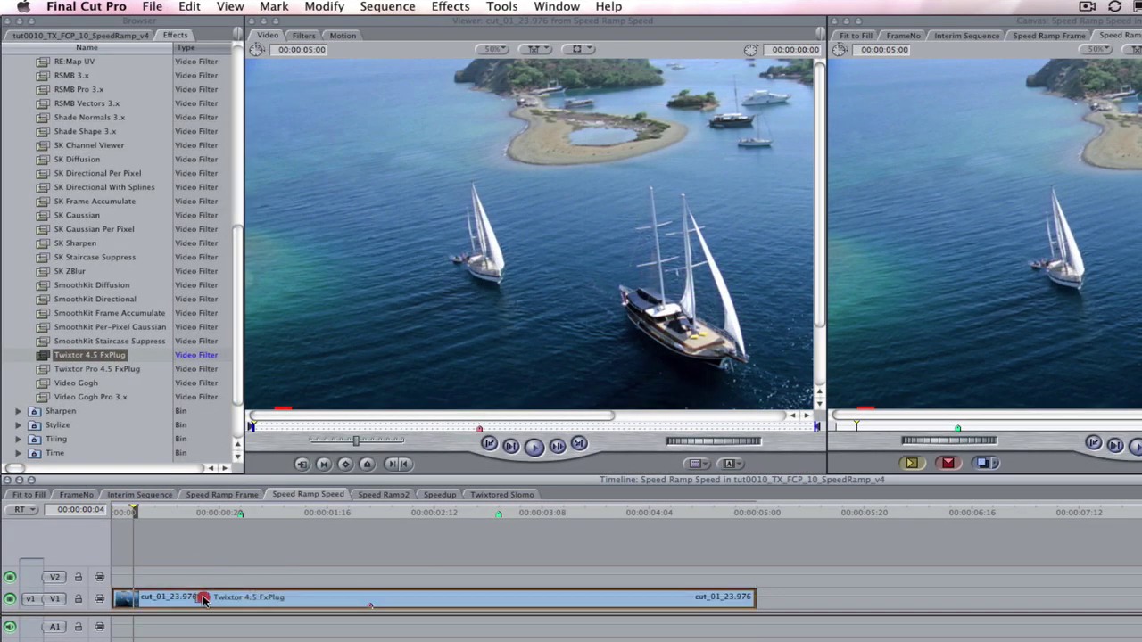
{"action": "left_click", "coordinate": [113, 512]}
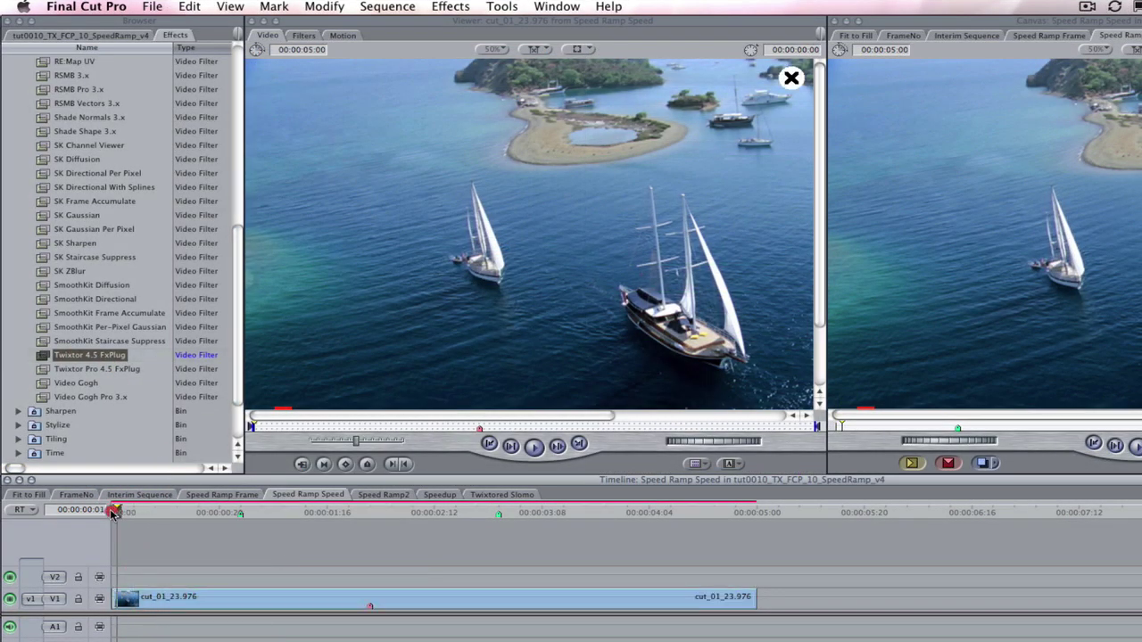
{"action": "left_click", "coordinate": [196, 603]}
{"action": "double_click", "coordinate": [161, 603]}
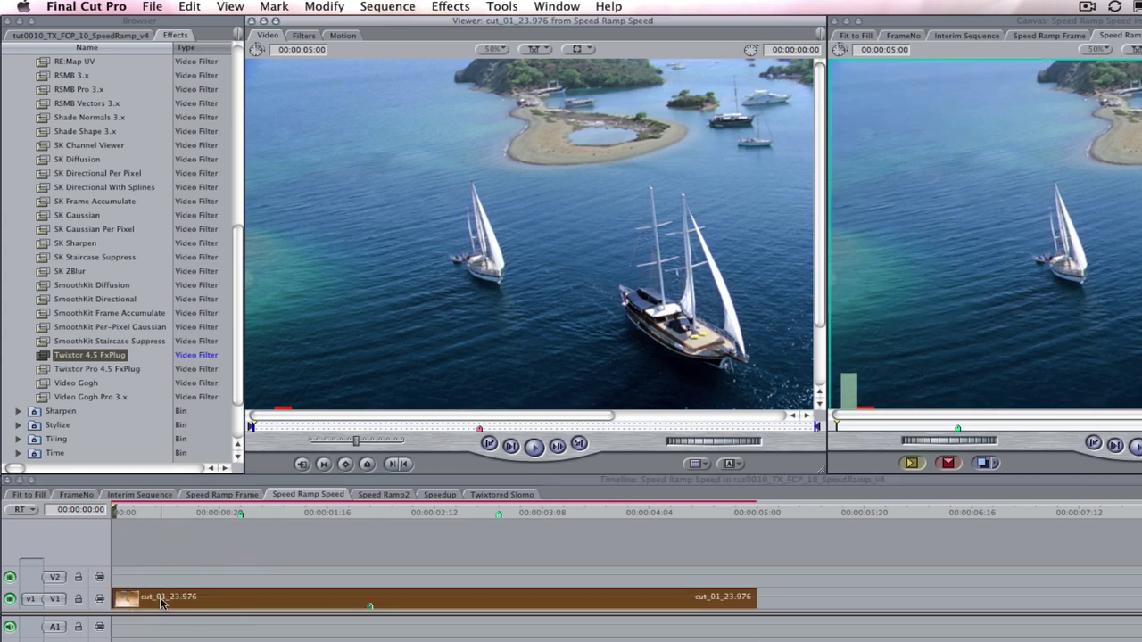
{"action": "left_click", "coordinate": [301, 37]}
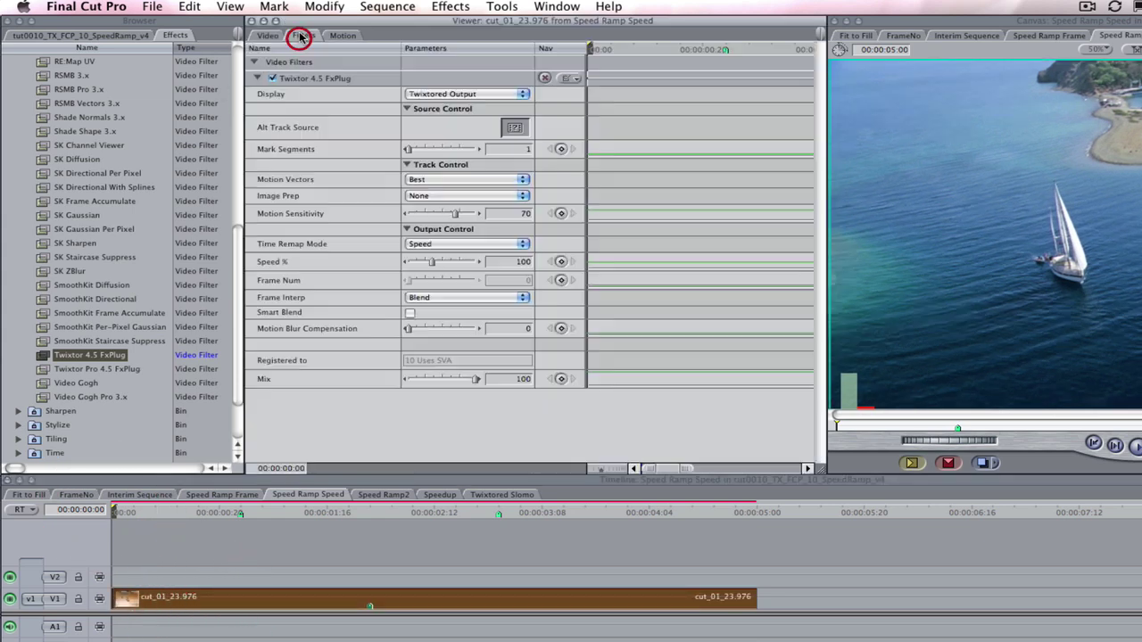
Set Twixtor Display to Twixtored Output and Time Remap Mode to Speed, keyframing Speed % 100 at 00:00:00:00.
{"action": "left_click", "coordinate": [490, 94]}
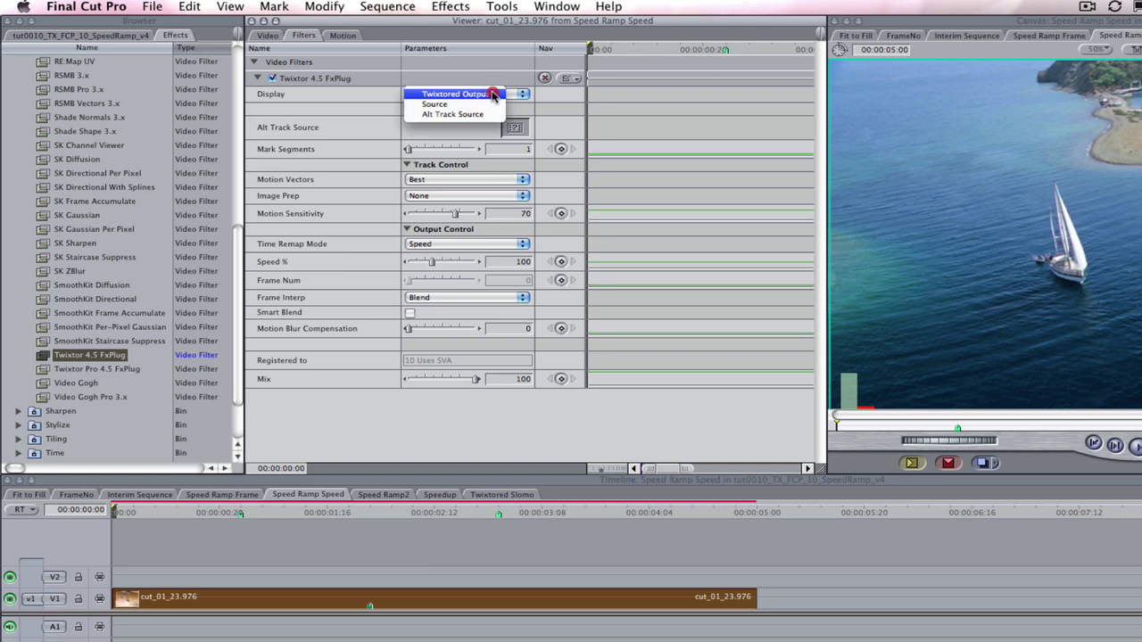
{"action": "left_click", "coordinate": [482, 94]}
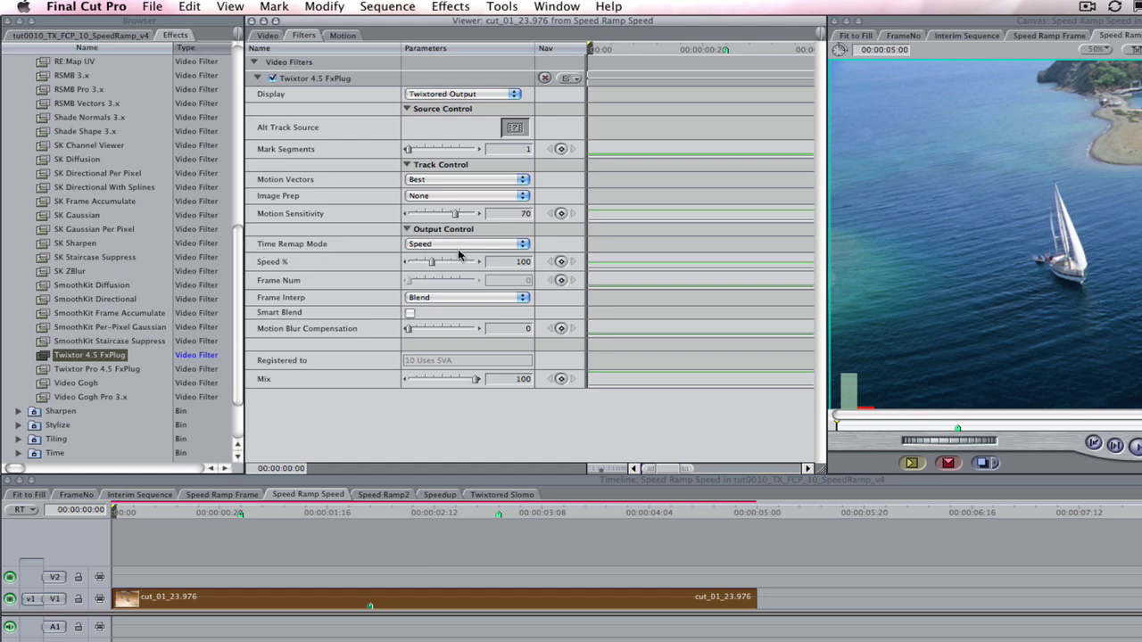
{"action": "left_click", "coordinate": [467, 245]}
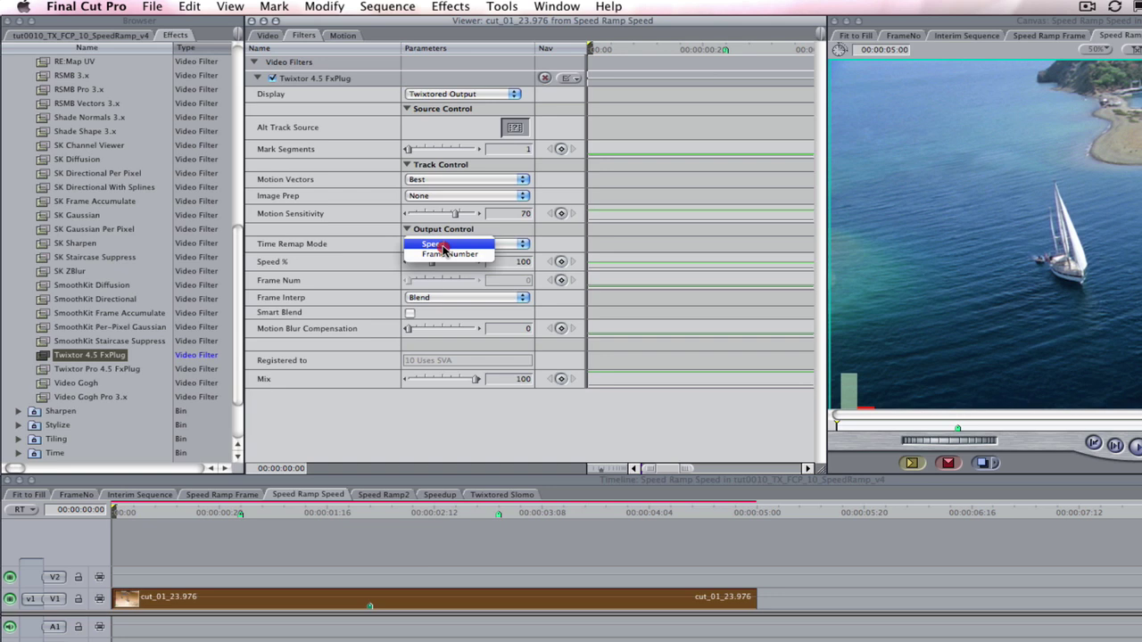
{"action": "left_click", "coordinate": [440, 246]}
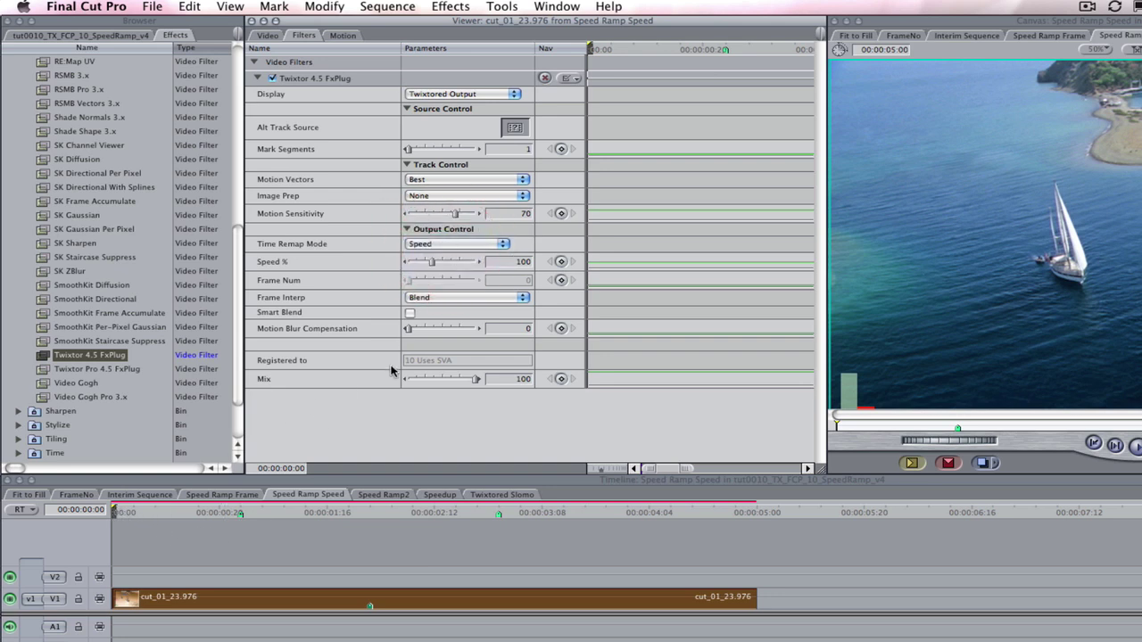
{"action": "left_click", "coordinate": [516, 262]}
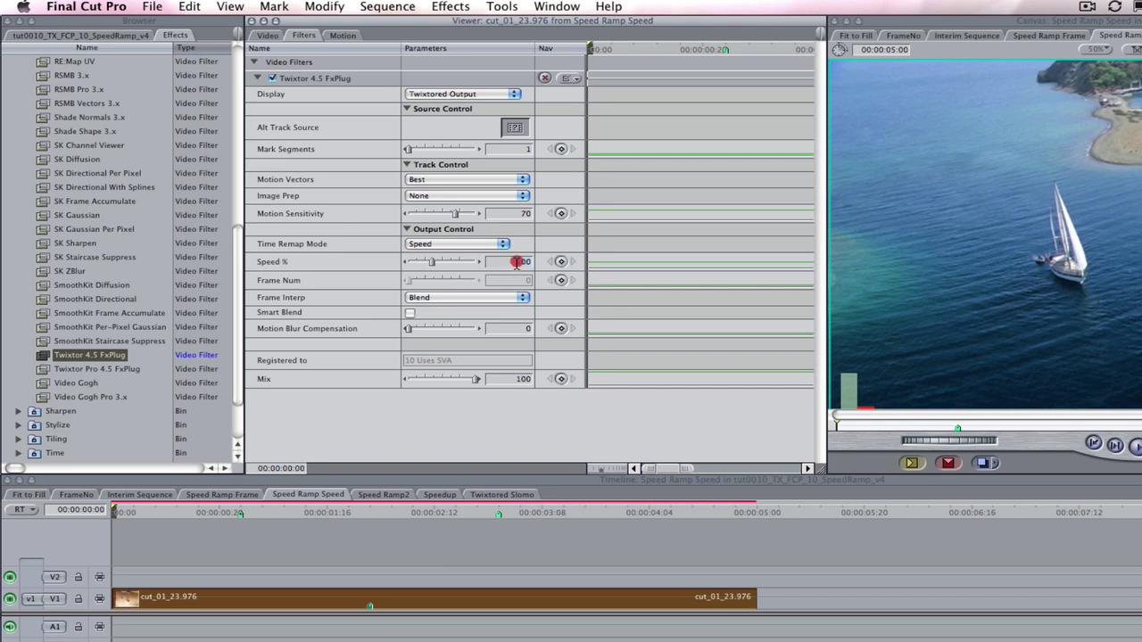
{"action": "left_click", "coordinate": [562, 262]}
Add a Speed % keyframe of 100 at one second.
{"action": "left_click", "coordinate": [114, 511]}
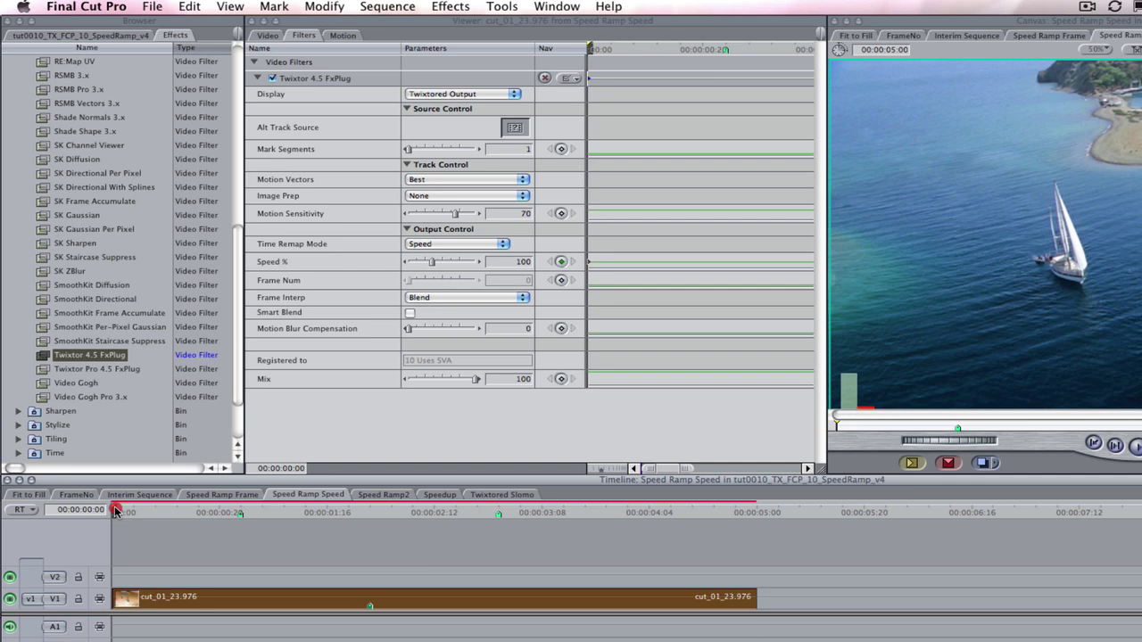
{"action": "left_click_drag", "start_coordinate": [114, 510], "coordinate": [242, 536]}
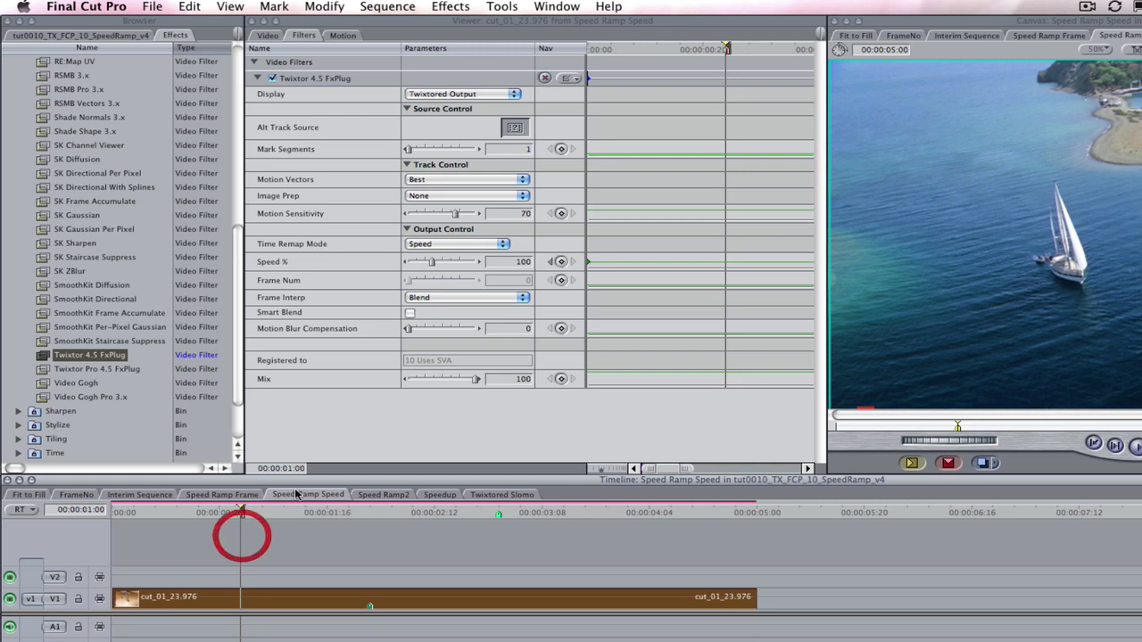
{"action": "left_click", "coordinate": [523, 262]}
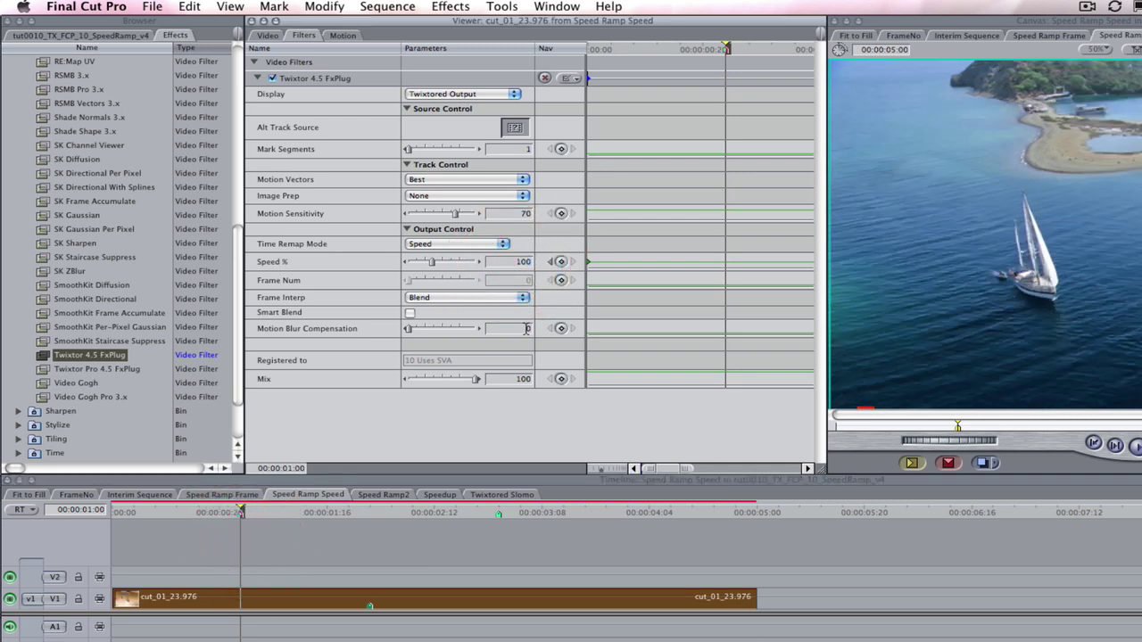
{"action": "left_click", "coordinate": [560, 261]}
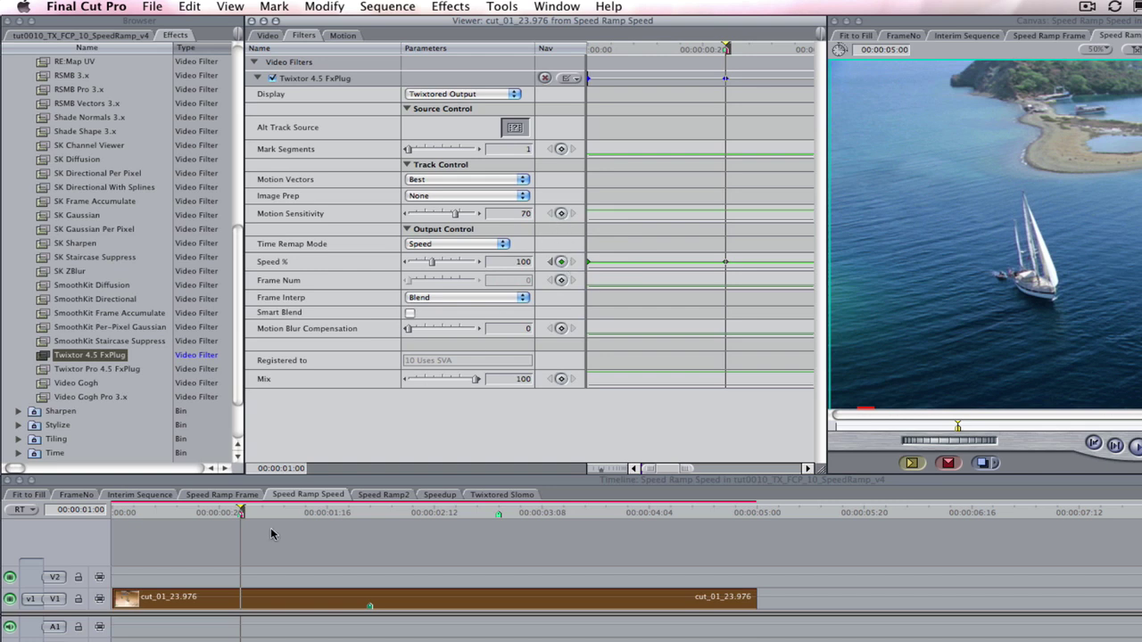
Set Speed % to 200 at 00:00:02:00.
{"action": "left_click_drag", "start_coordinate": [242, 512], "coordinate": [371, 528]}
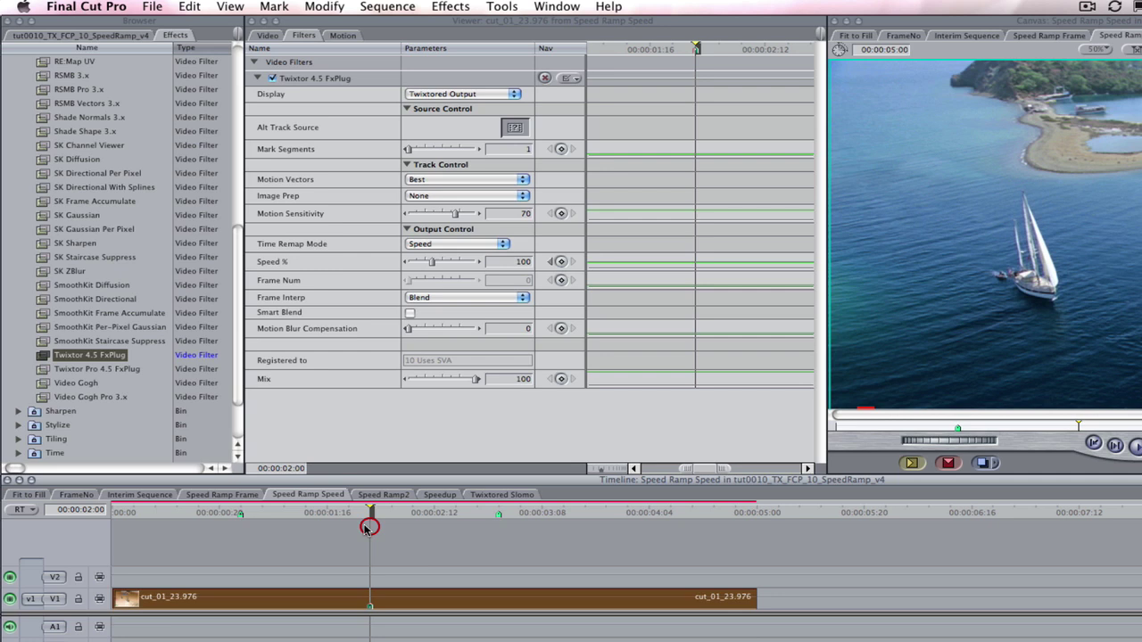
{"action": "double_click", "coordinate": [514, 262]}
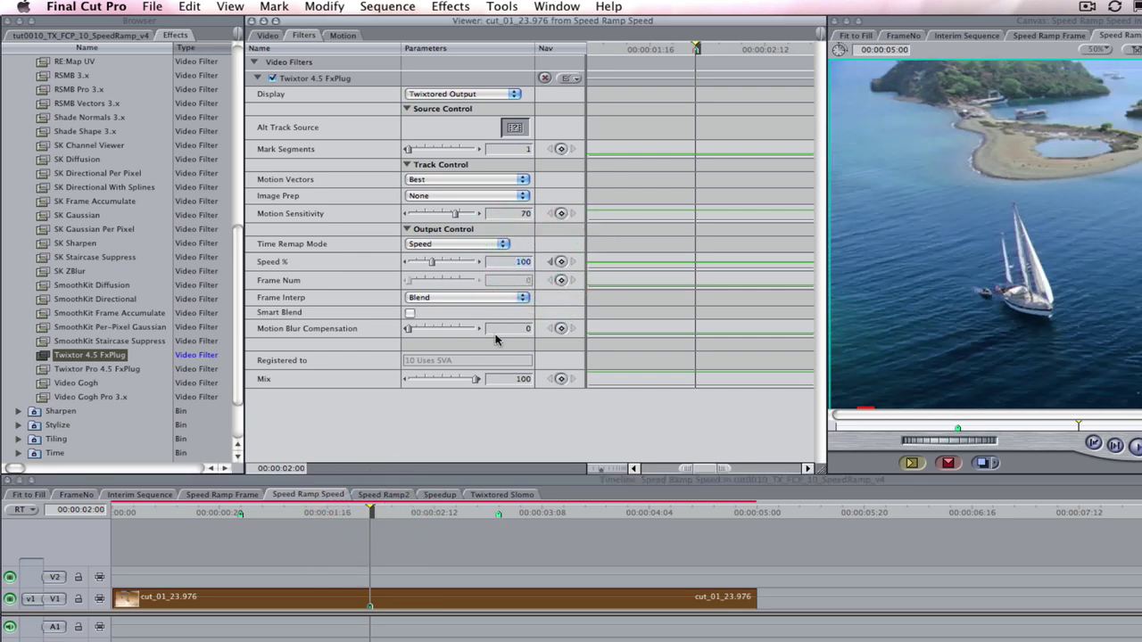
{"action": "type", "text": "2"}
{"action": "key", "text": "Return"}
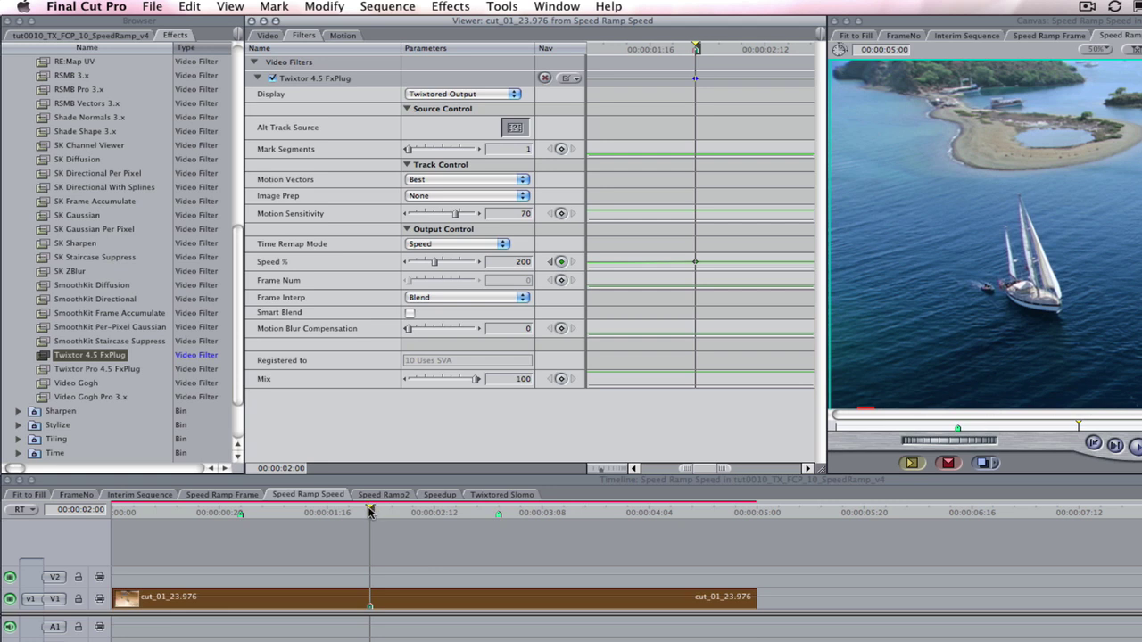
Set Speed % to 10 at 00:00:03:00.
{"action": "left_click_drag", "start_coordinate": [370, 510], "coordinate": [502, 530]}
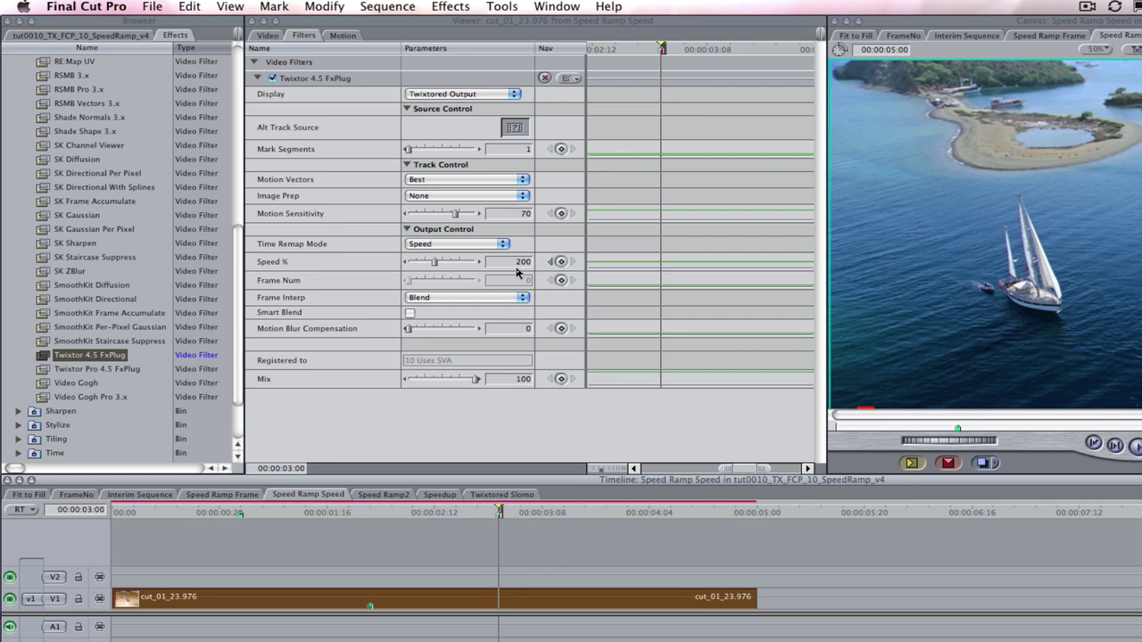
{"action": "left_click", "coordinate": [514, 264]}
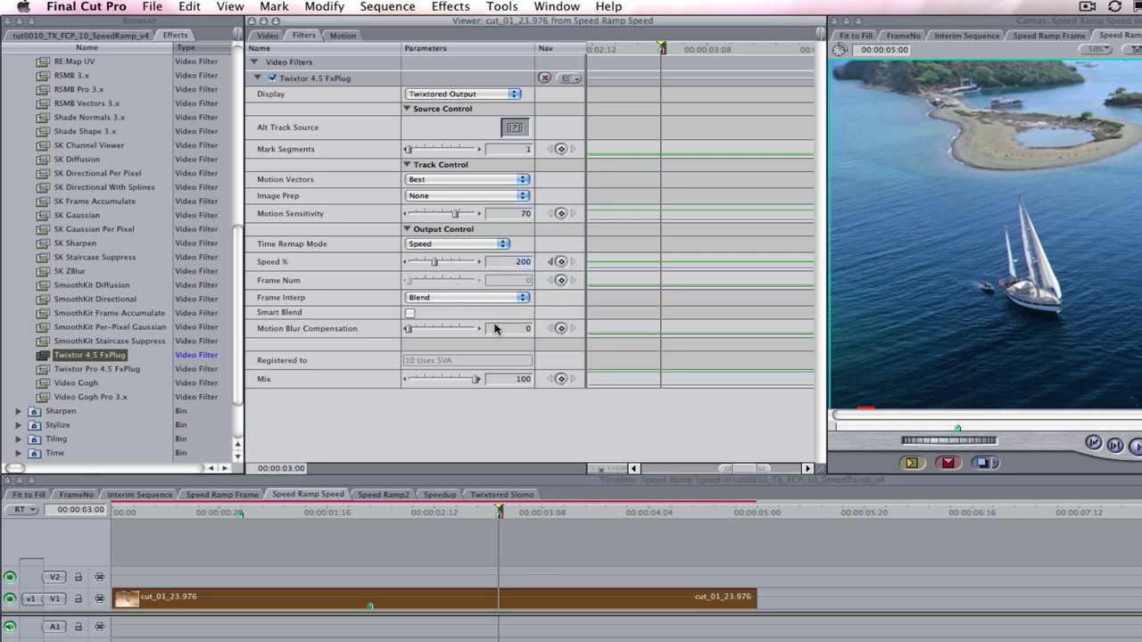
{"action": "type", "text": "10"}
{"action": "key", "text": "Return"}
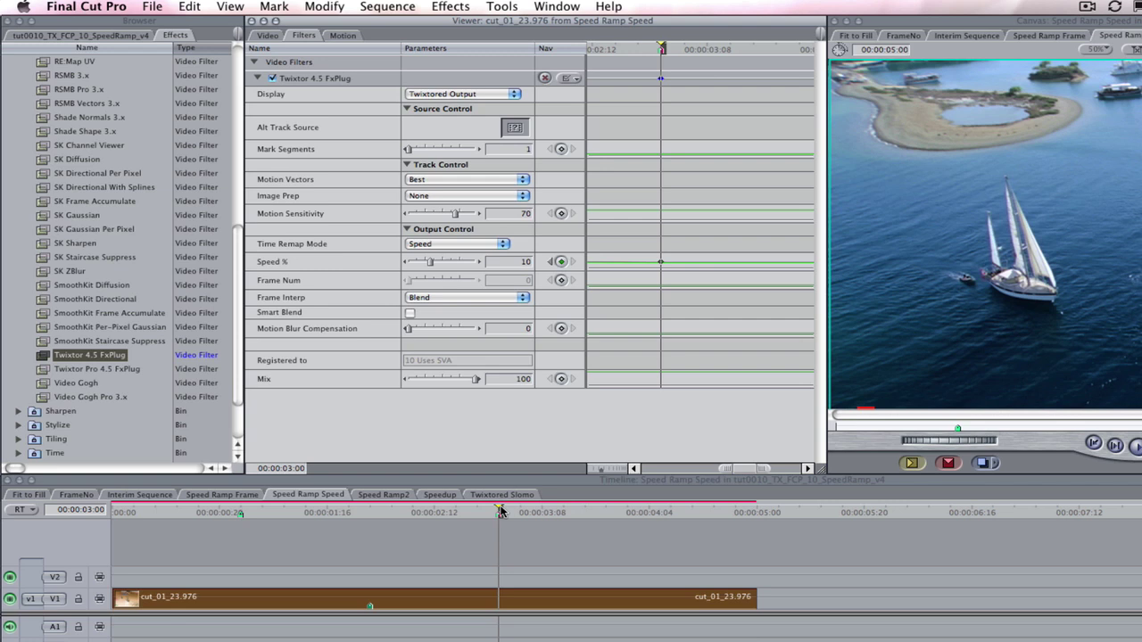
Keyframe Speed % at 100 at the clip end, 00:00:05:00.
{"action": "left_click_drag", "start_coordinate": [500, 512], "coordinate": [757, 539]}
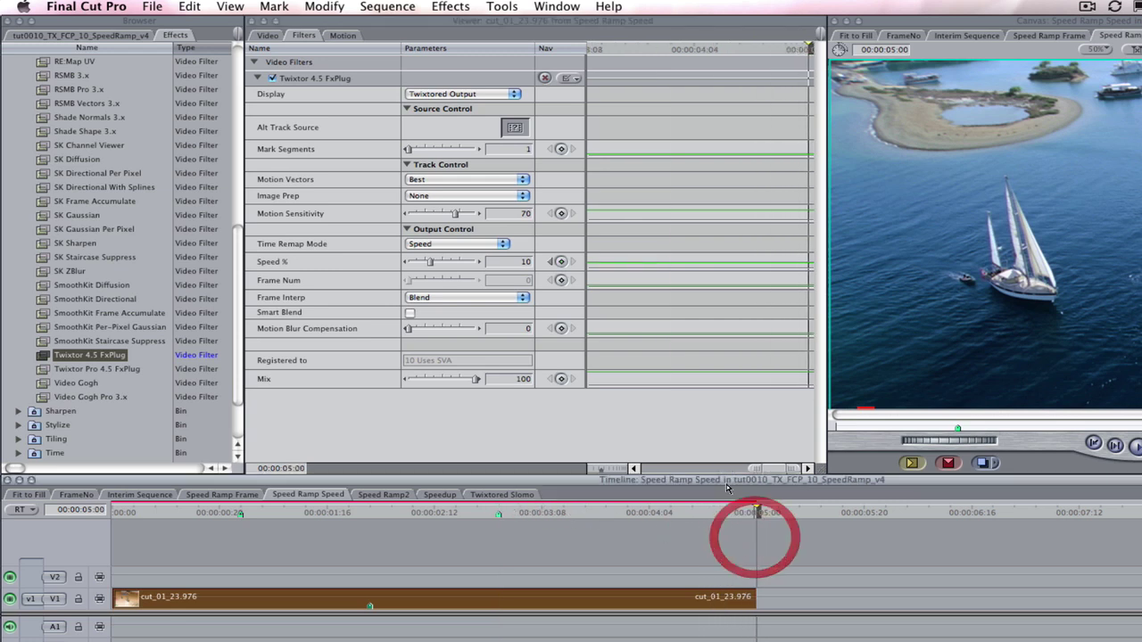
{"action": "left_click", "coordinate": [522, 262]}
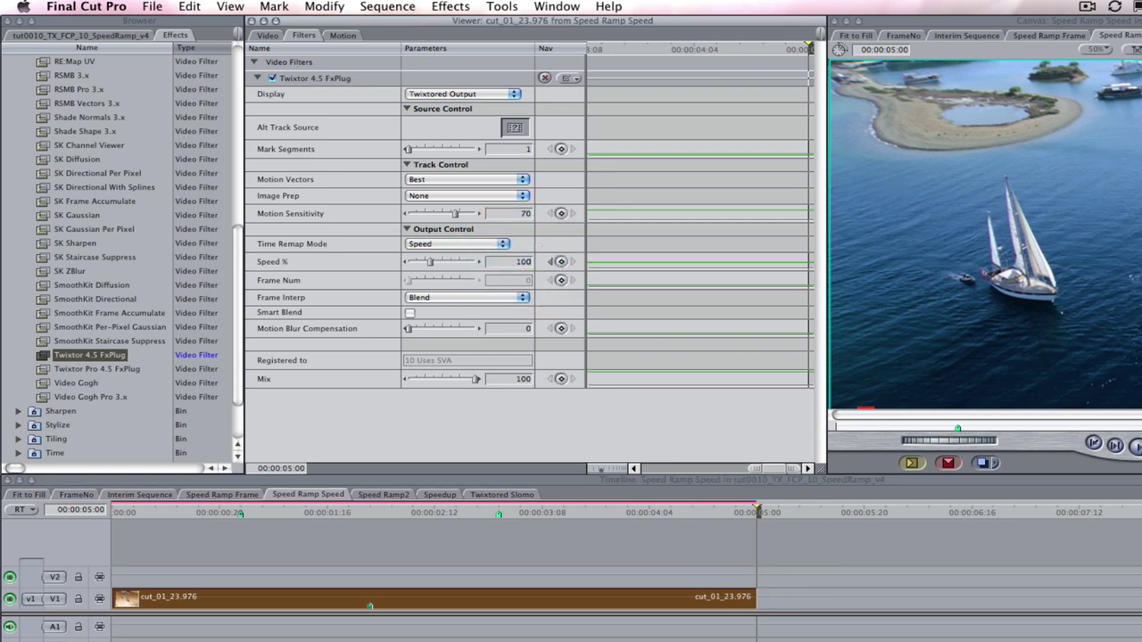
{"action": "left_click", "coordinate": [561, 262]}
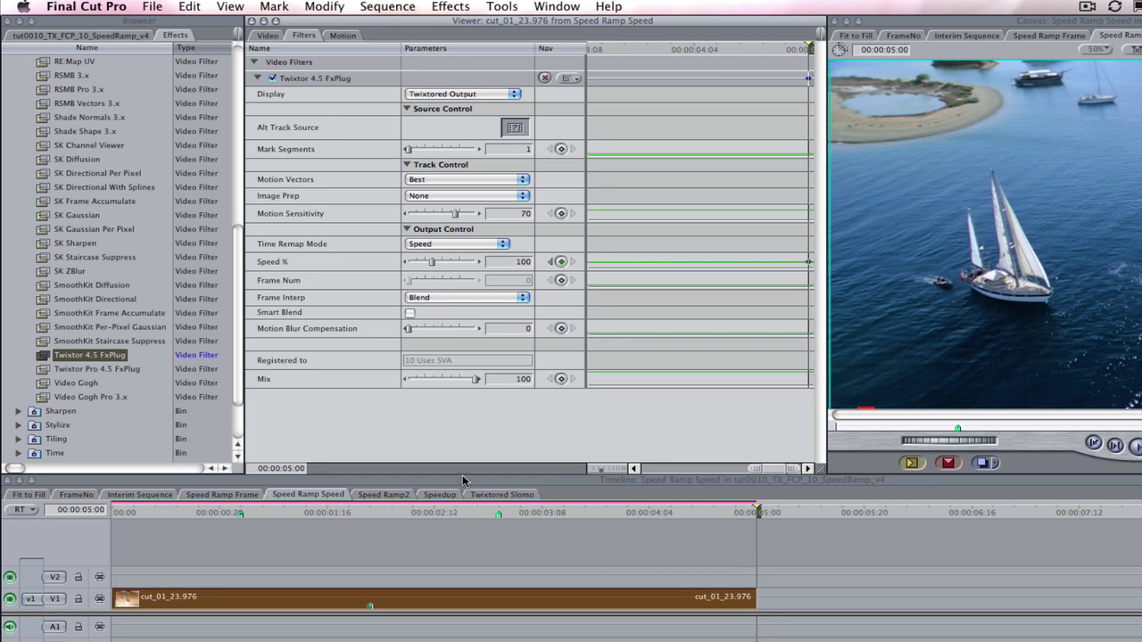
Render the whole sequence with Render All > Both and play it back in the Canvas.
{"action": "left_click", "coordinate": [441, 6]}
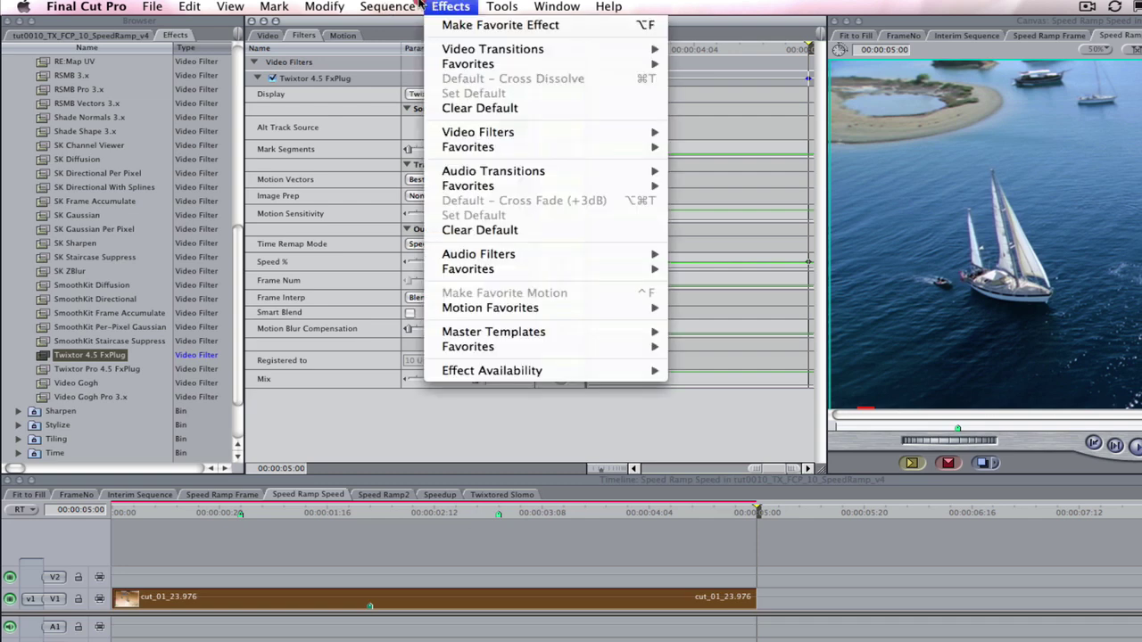
{"action": "mouse_move", "coordinate": [387, 42]}
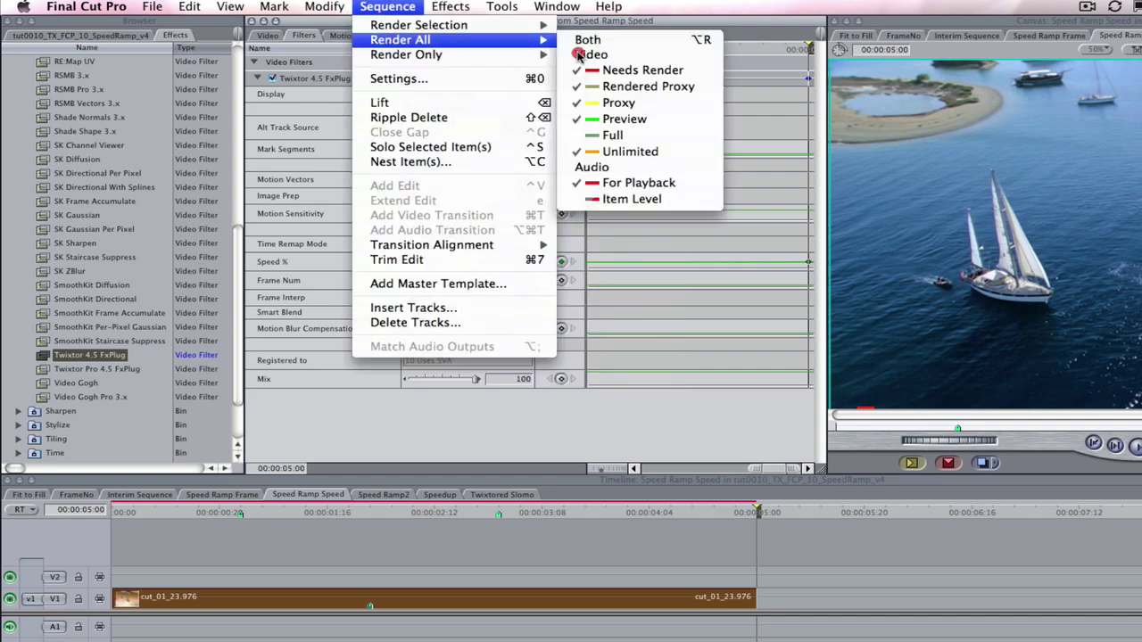
{"action": "left_click", "coordinate": [589, 40]}
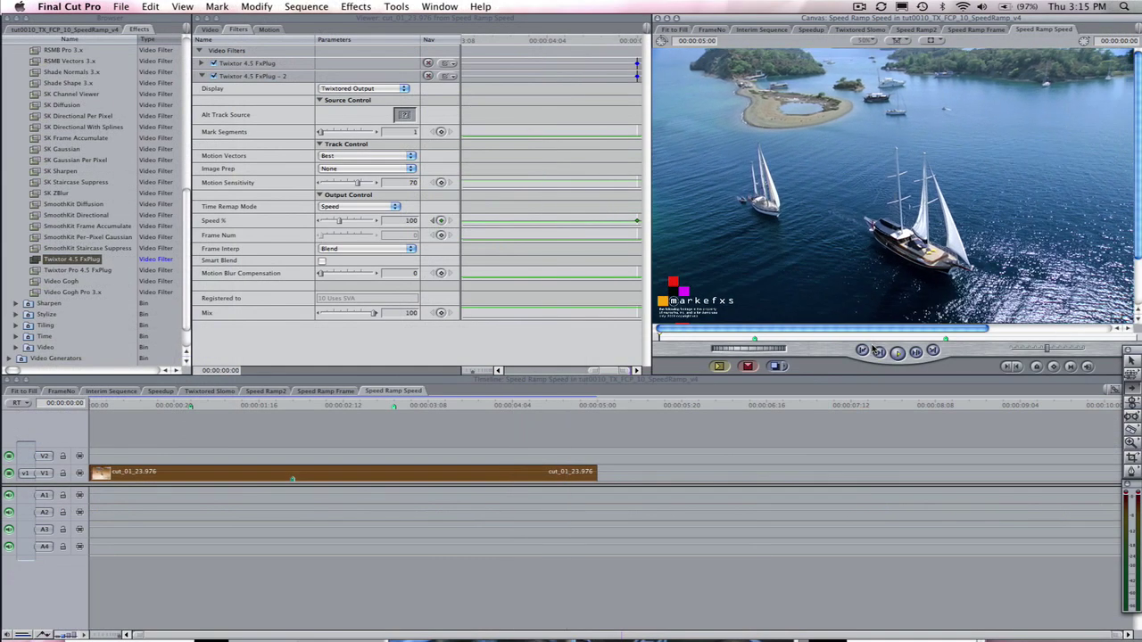
{"action": "left_click", "coordinate": [875, 351]}
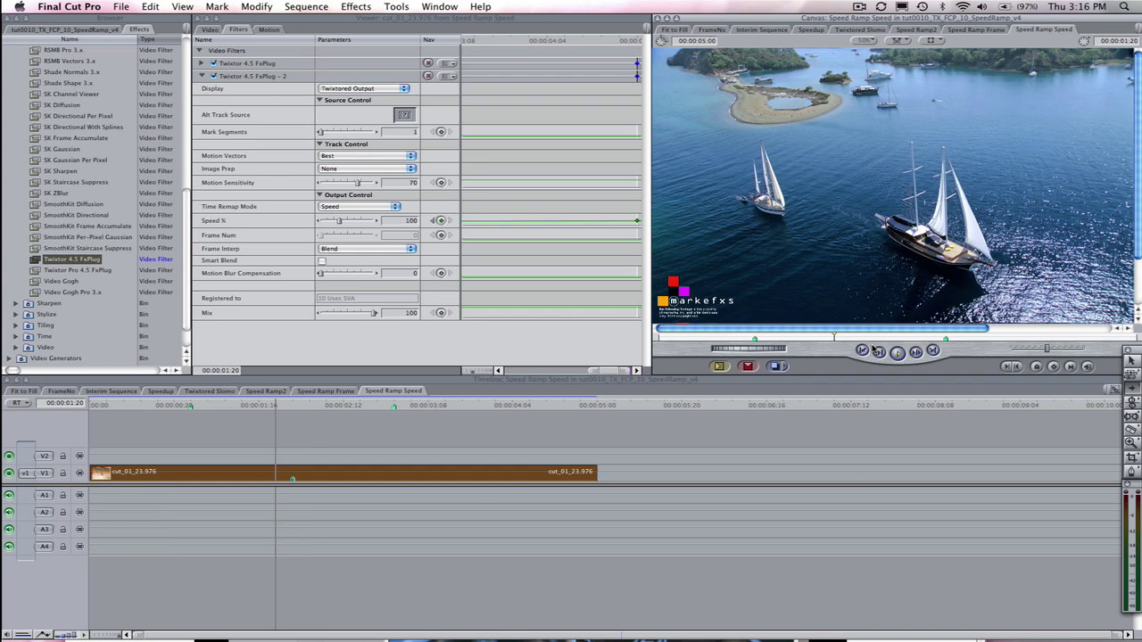